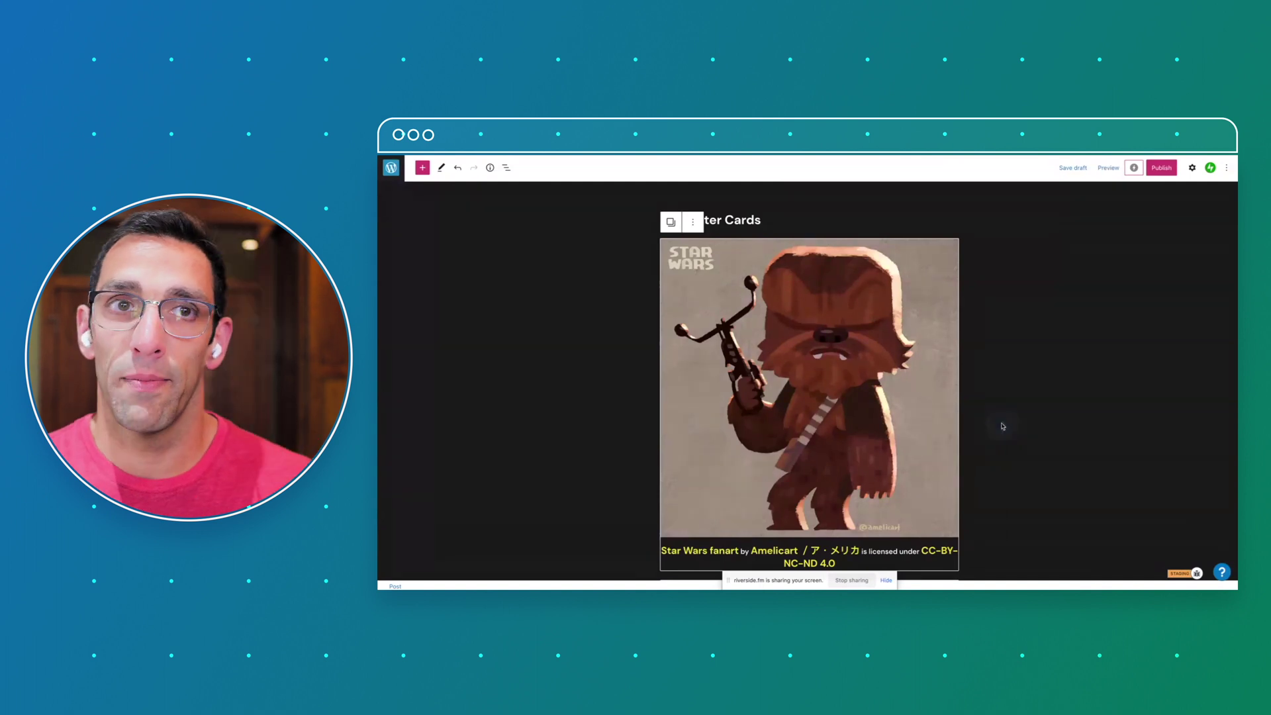
Scroll through the page to review the Chewbacca card's content
scroll(926, 373, down, 1)
scroll(926, 374, down, 3)
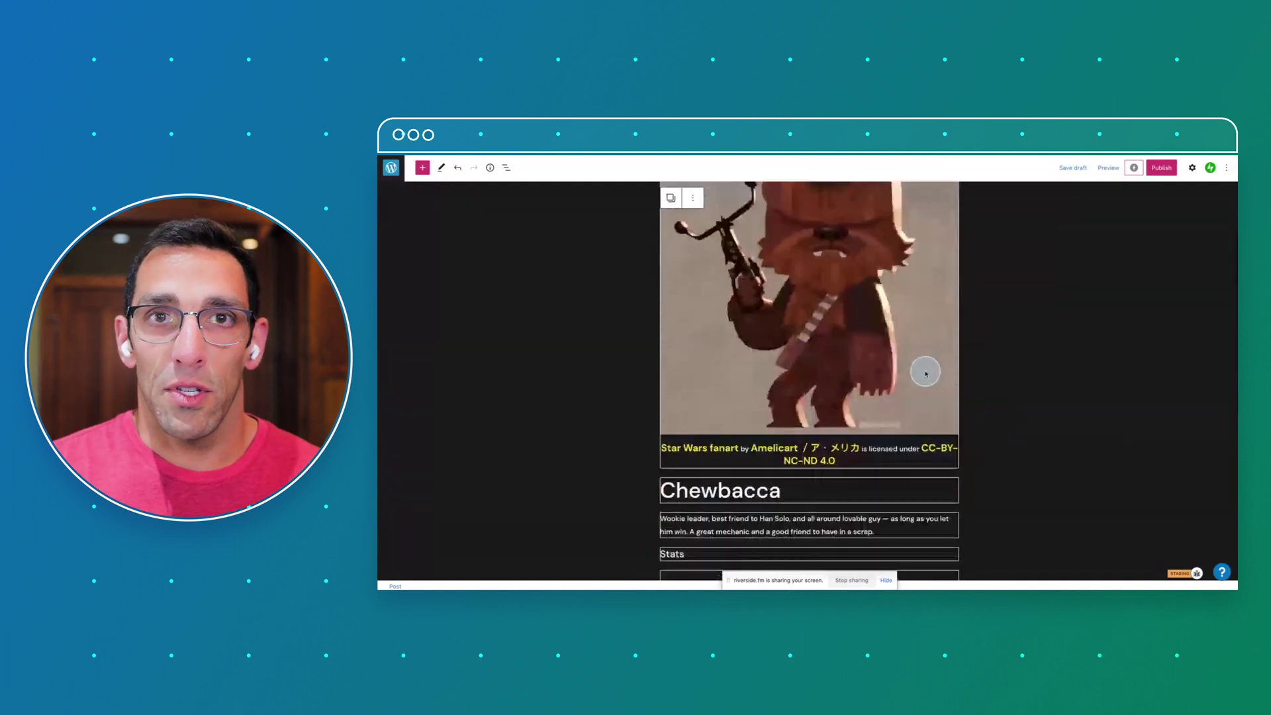
scroll(926, 373, up, 1)
scroll(926, 374, up, 2)
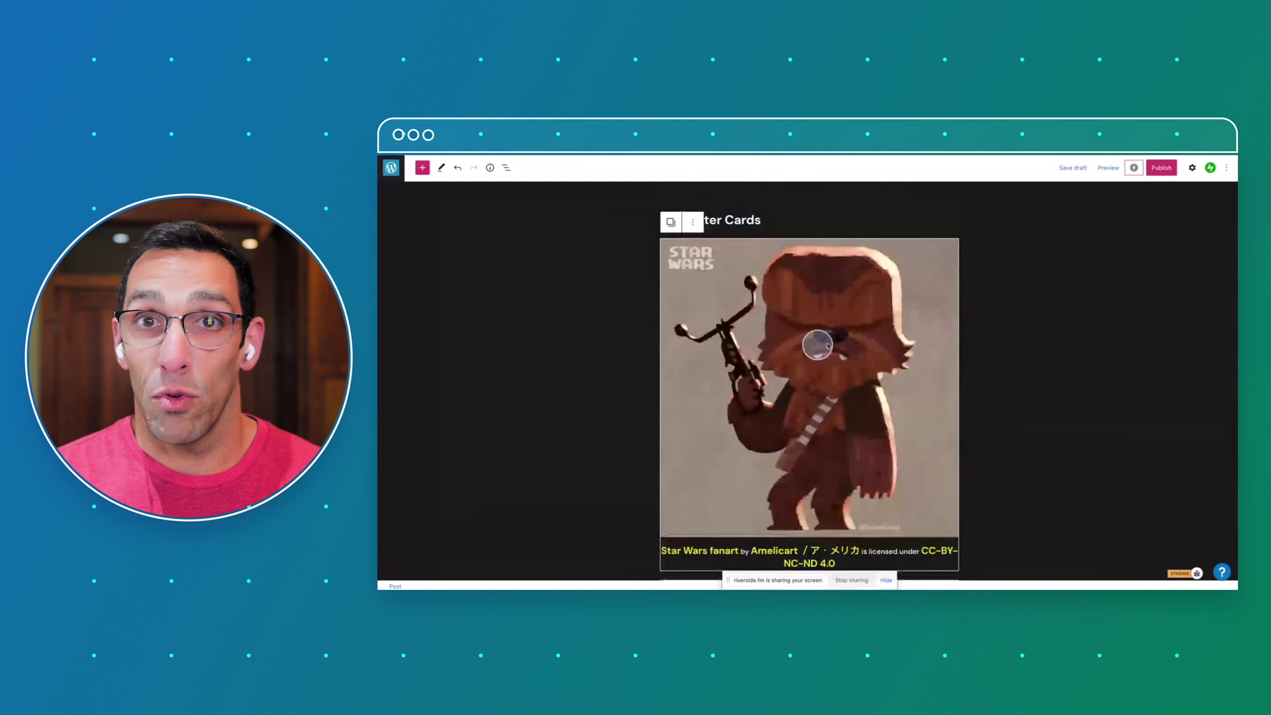
scroll(1073, 358, down, 3)
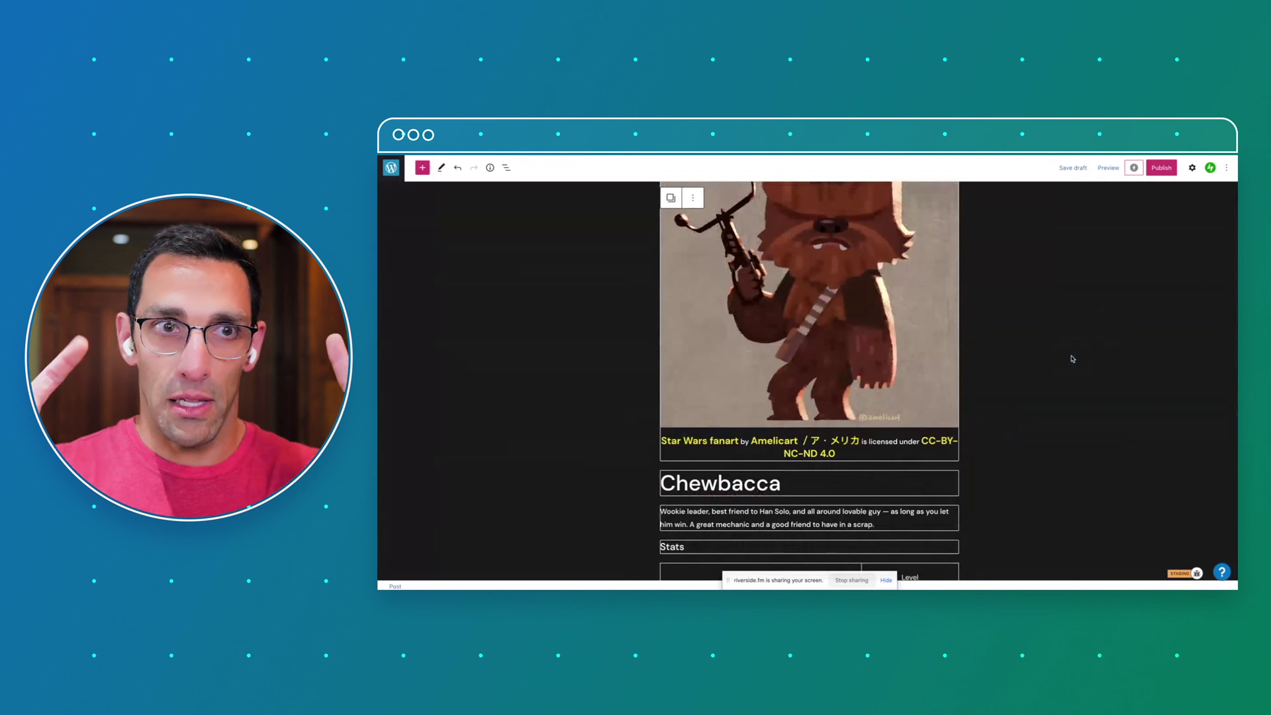
scroll(1072, 358, down, 3)
click(1040, 401)
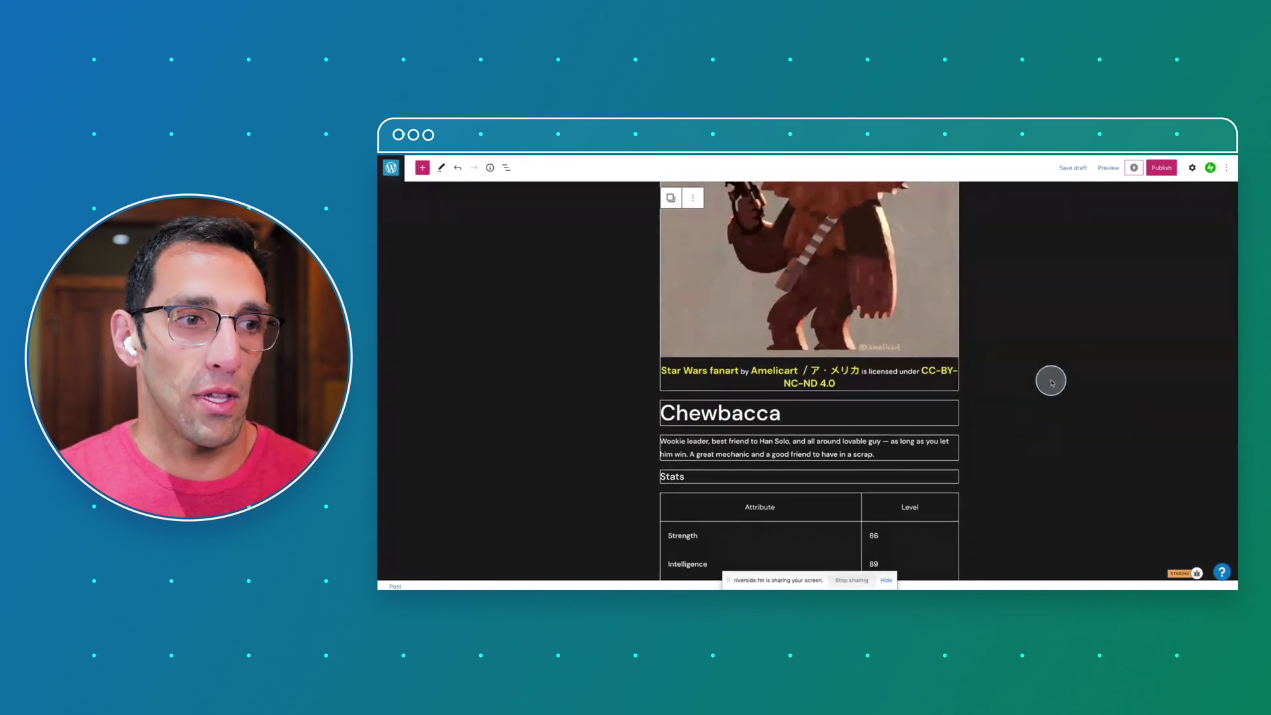
scroll(973, 374, down, 3)
scroll(1013, 383, down, 1)
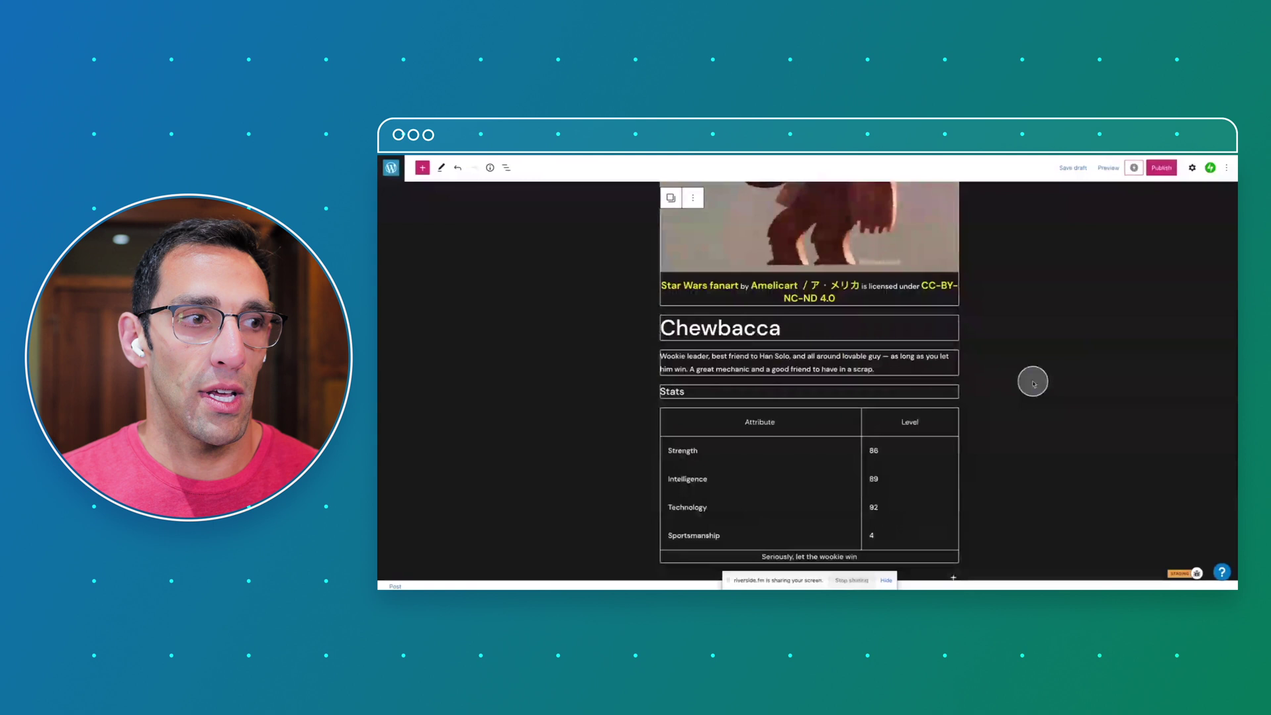
scroll(1032, 382, down, 2)
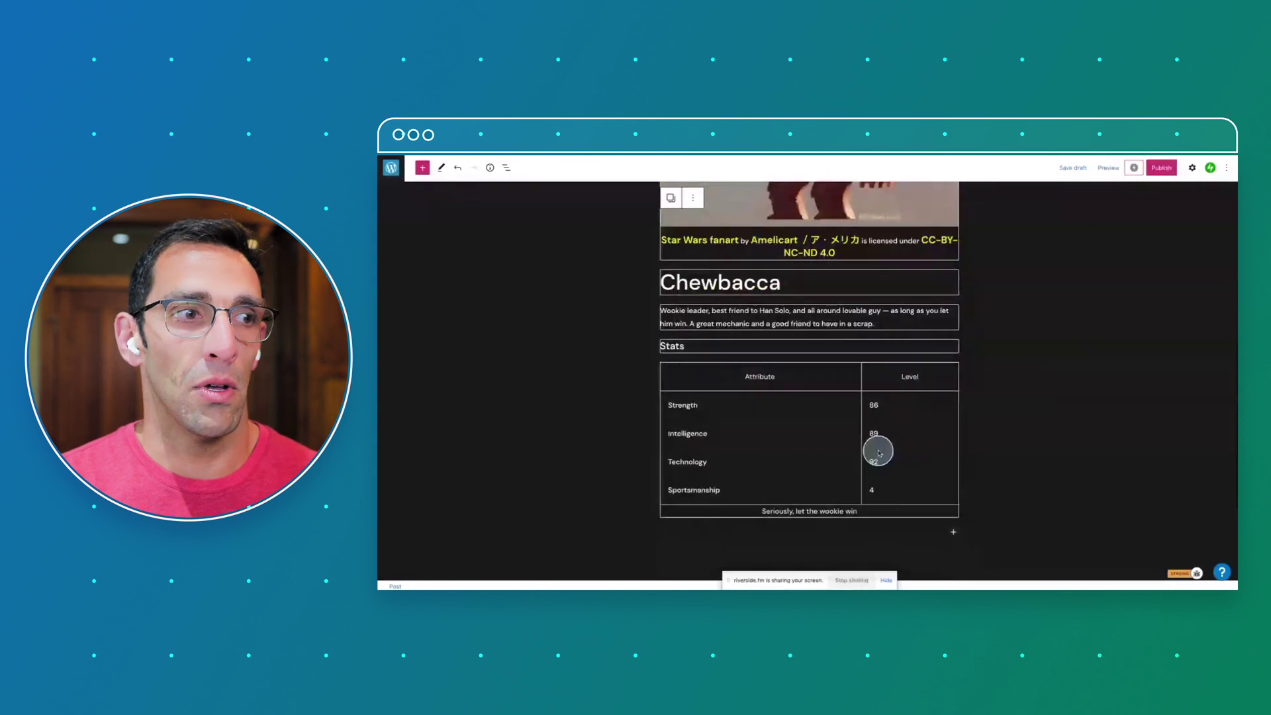
scroll(1021, 446, up, 10)
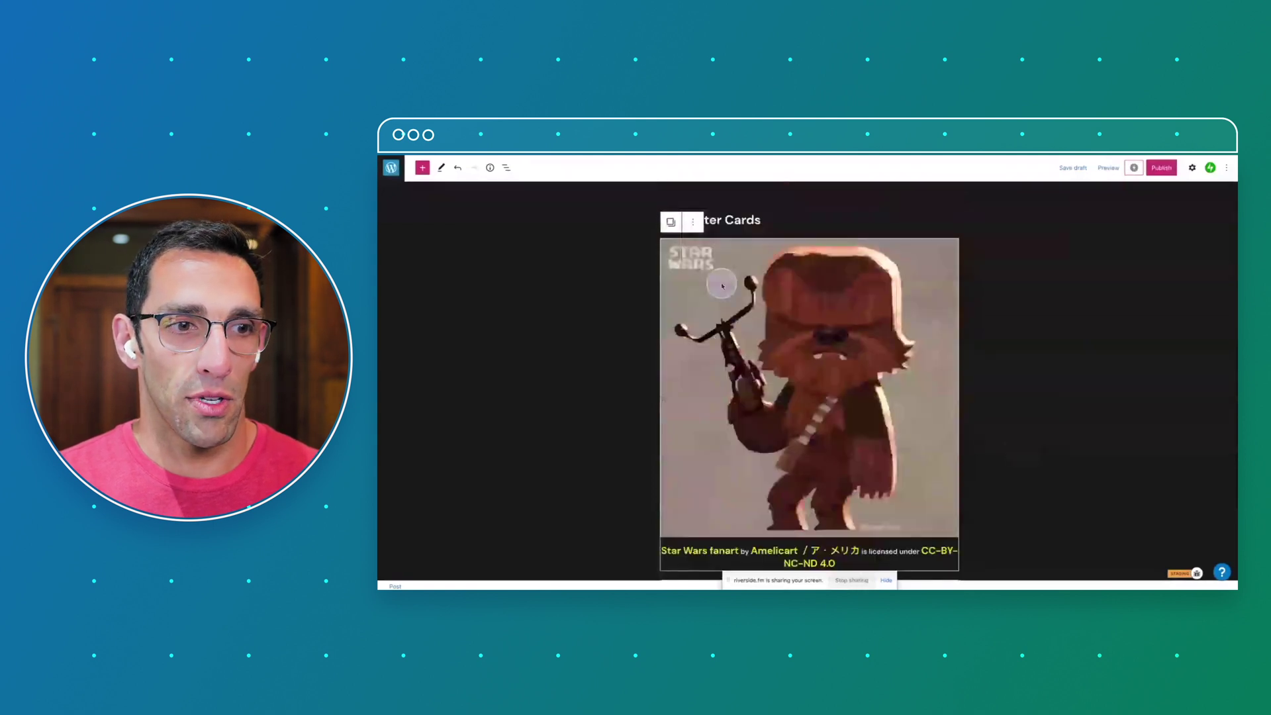
In List View, select the card's five blocks: image, Chewbacca heading, paragraph, Stats heading and Columns
click(507, 170)
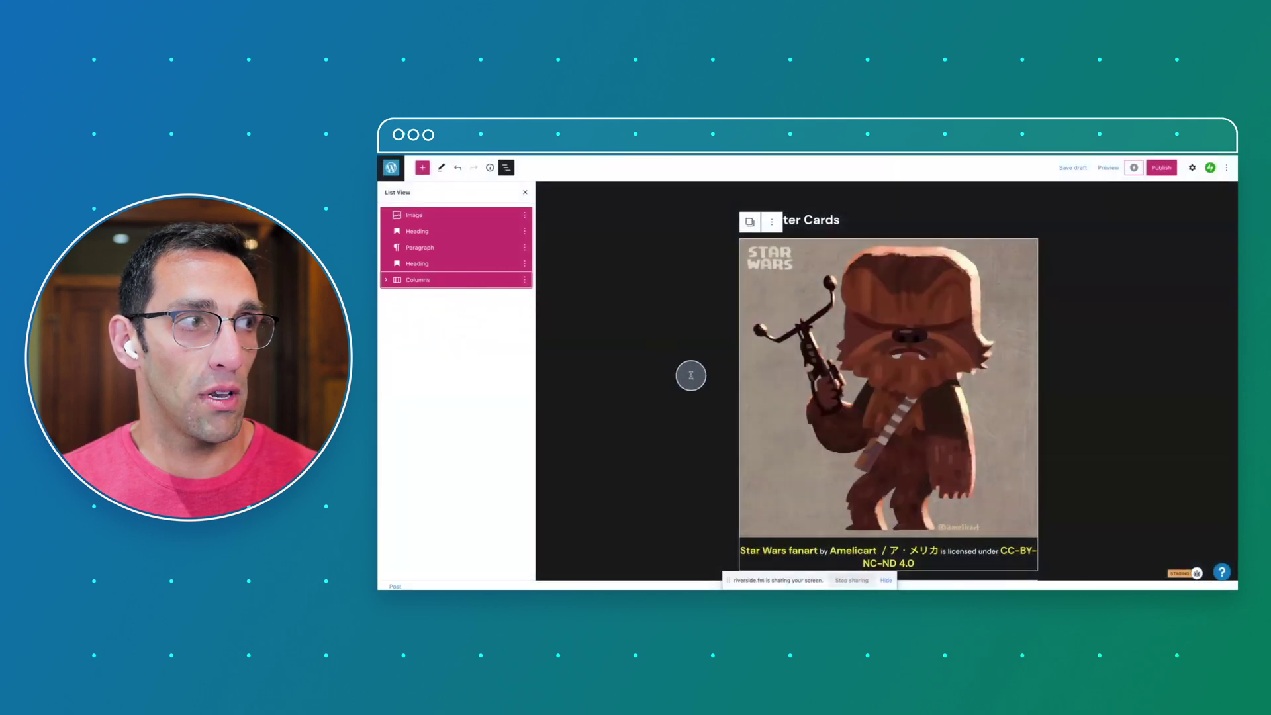
click(431, 320)
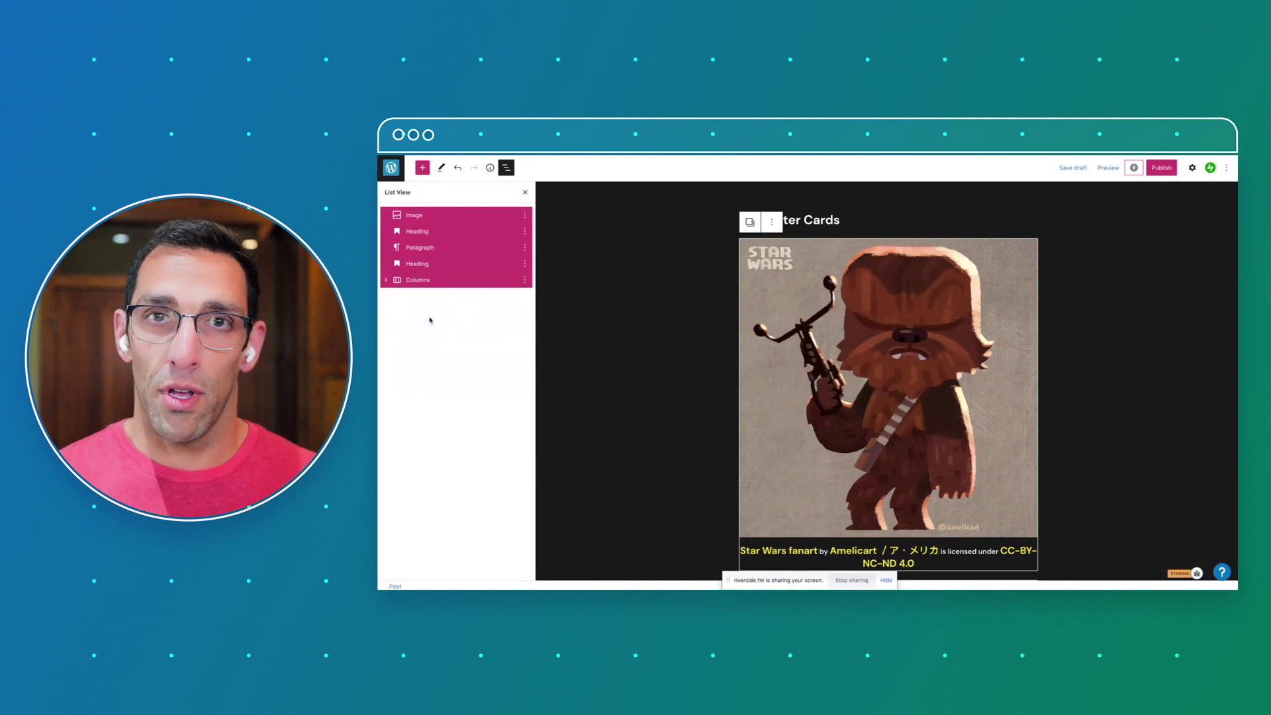
click(424, 282)
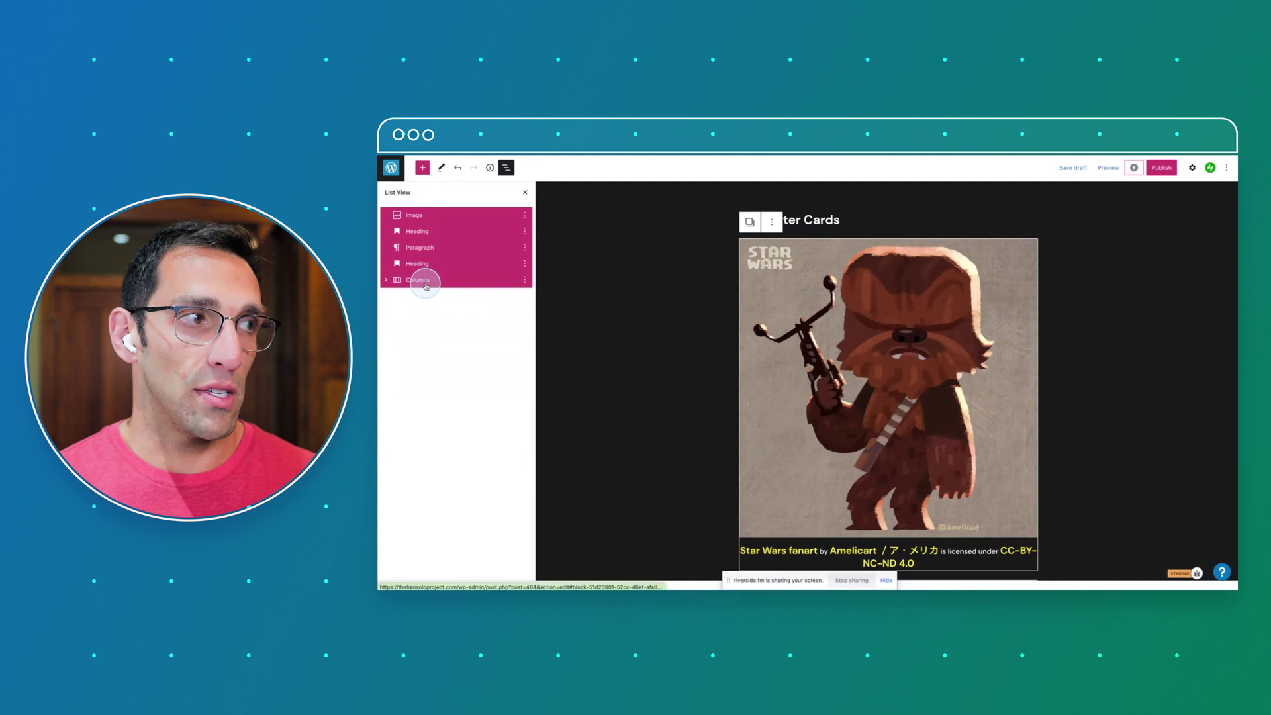
click(439, 268)
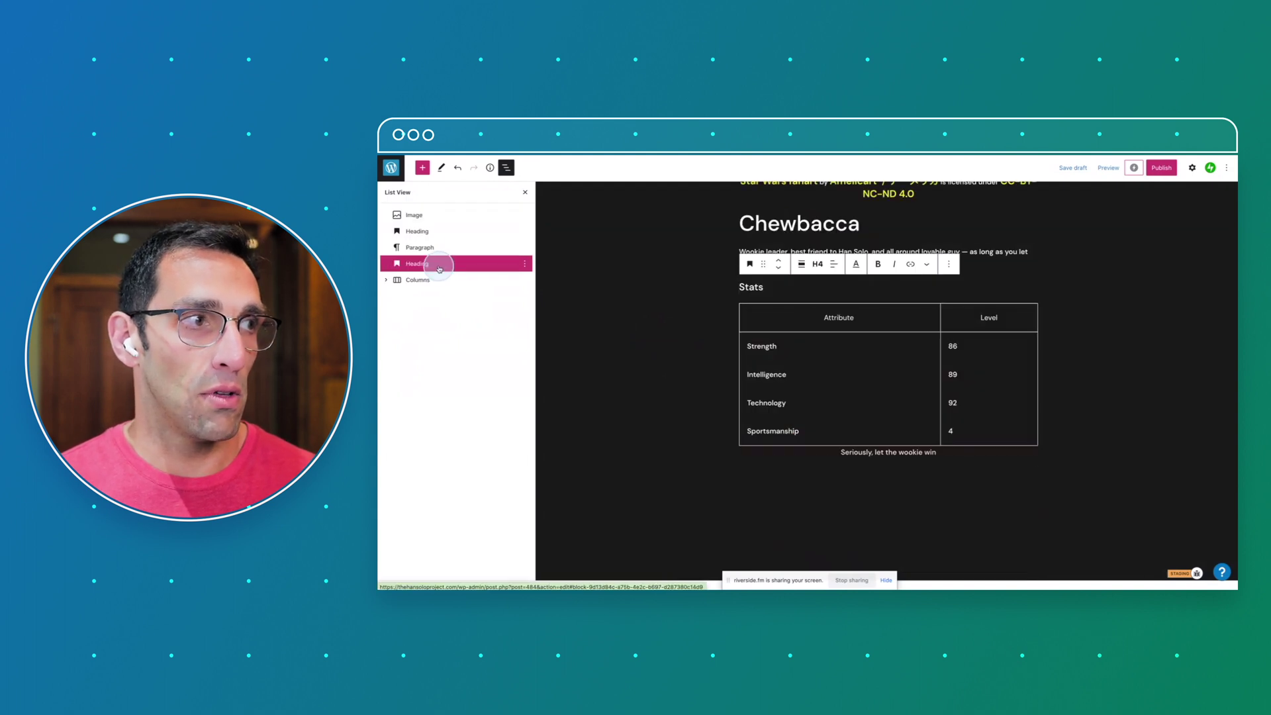
click(425, 247)
click(418, 231)
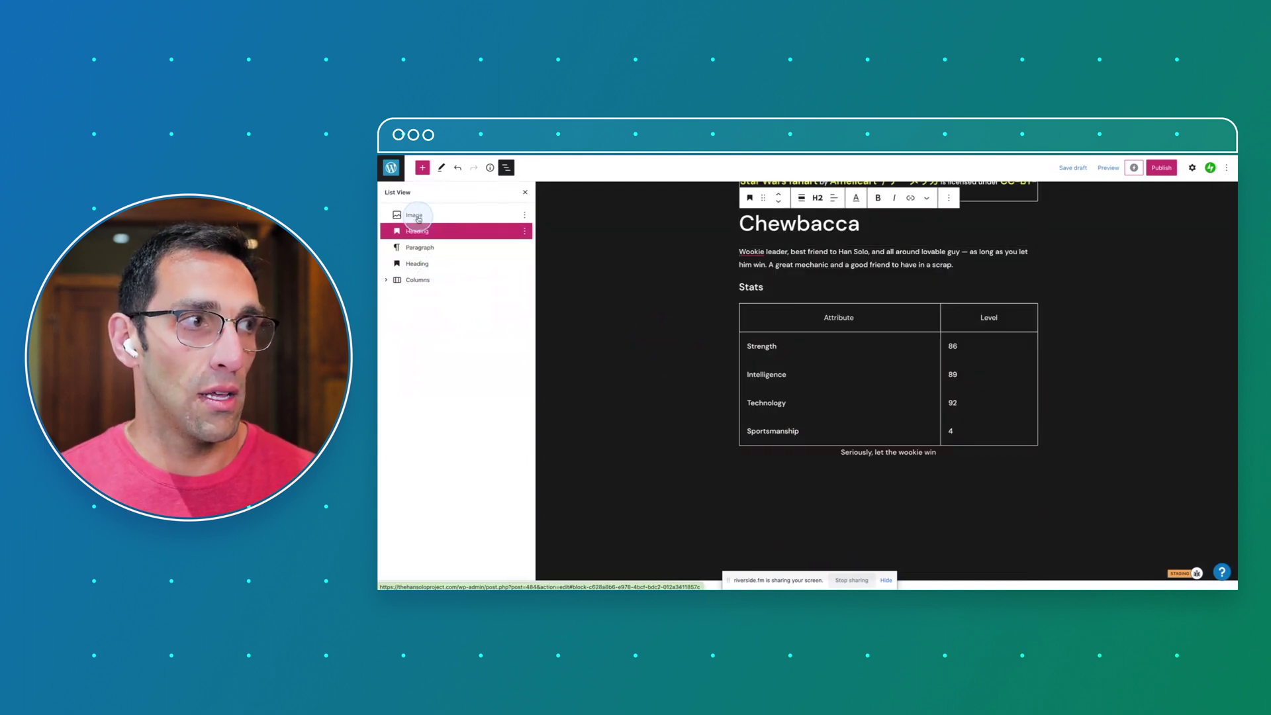
click(419, 218)
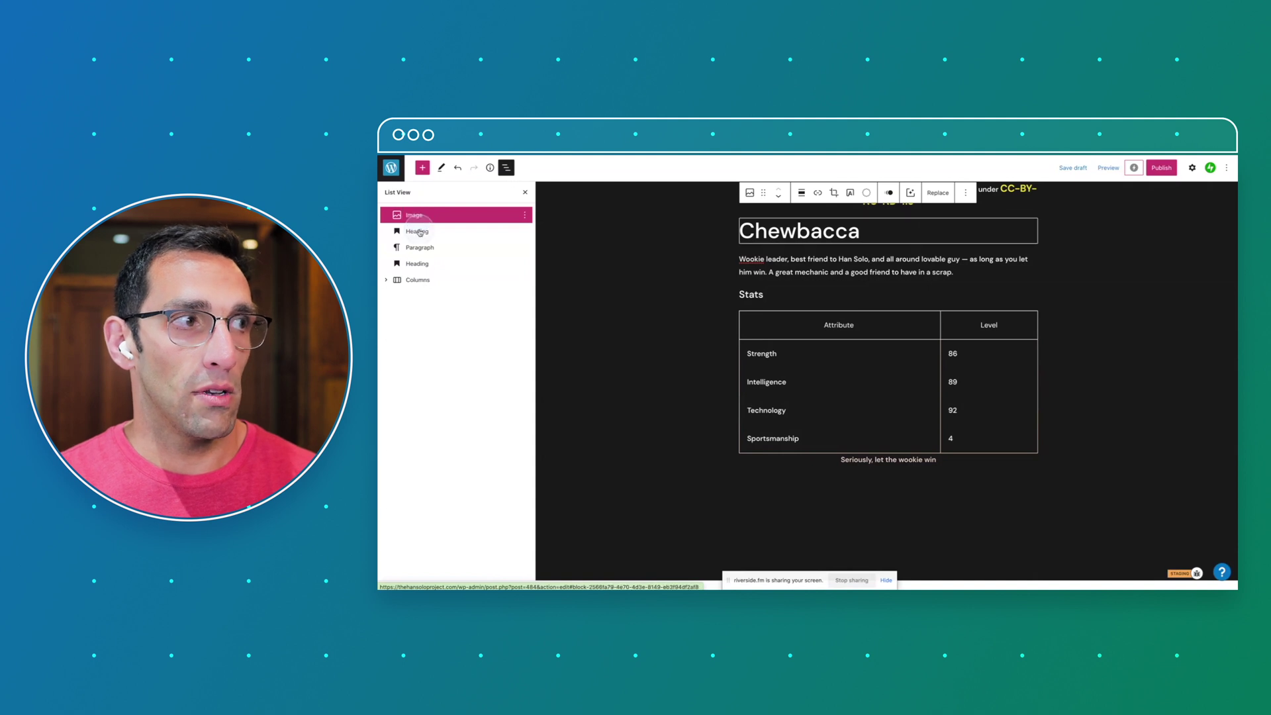
shift+click(419, 281)
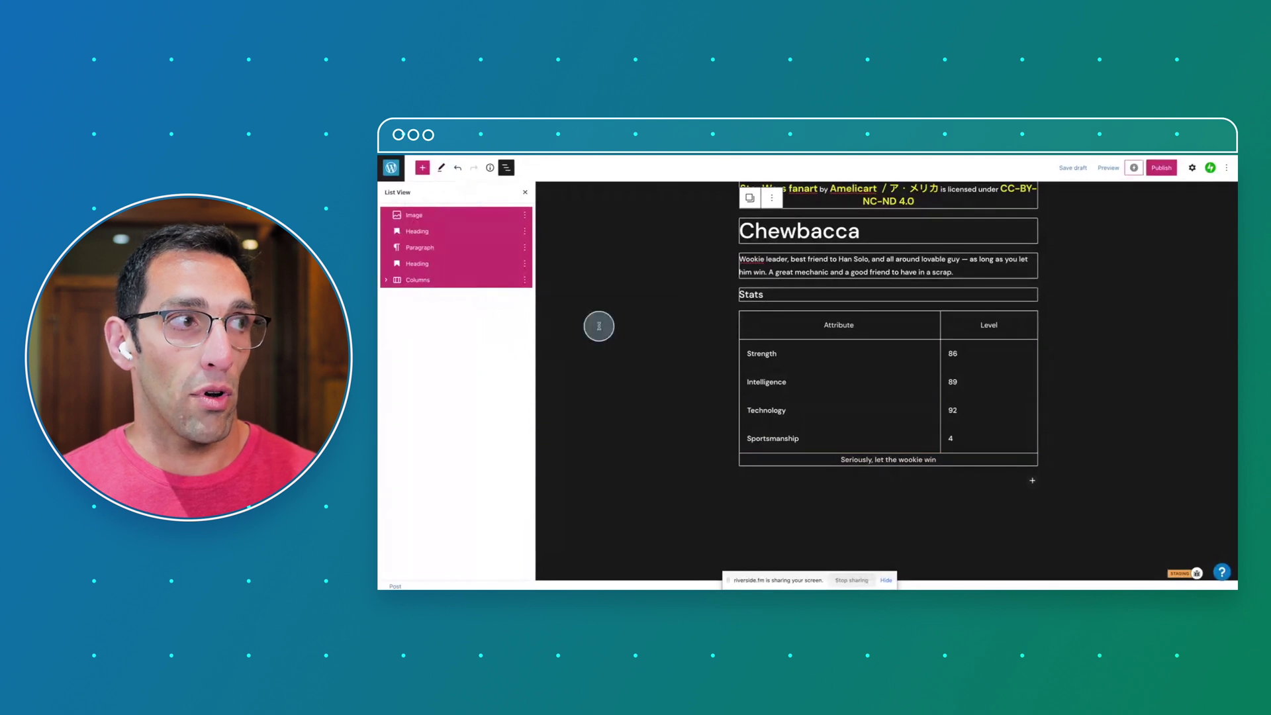
scroll(599, 325, up, 5)
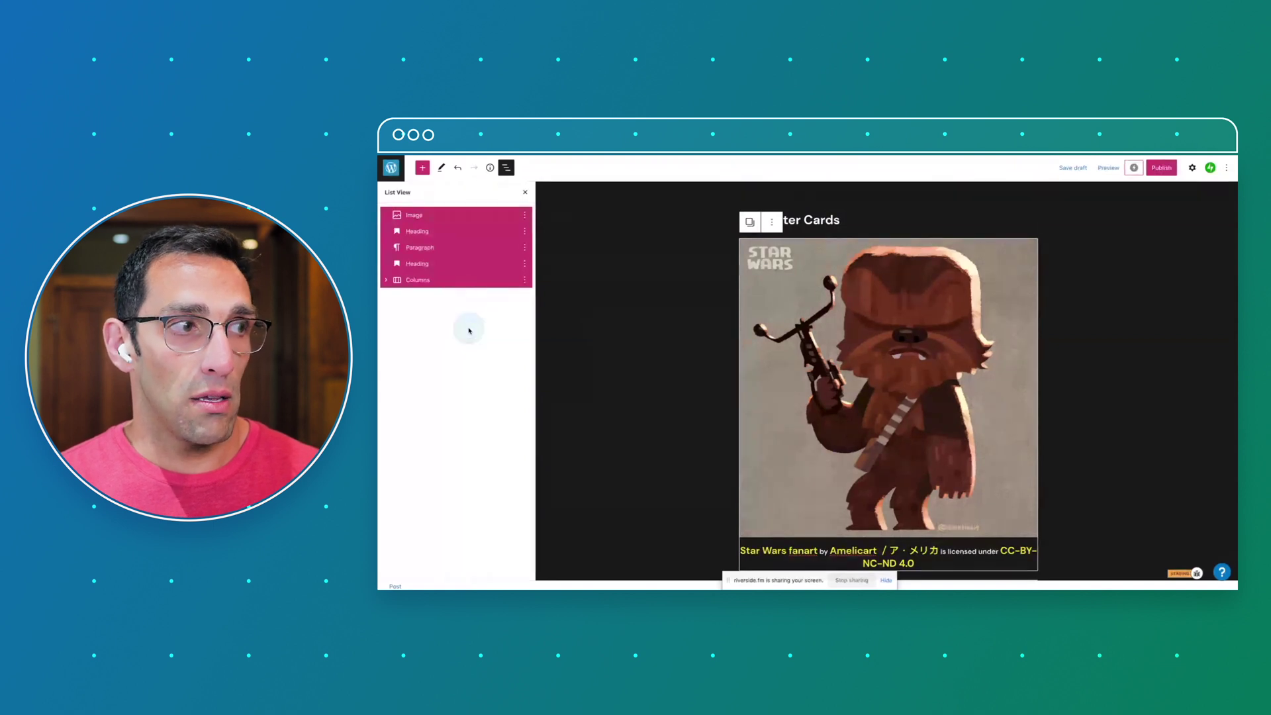
Insert an empty Group block found by searching 'group' and drag it above the Chewbacca image
scroll(567, 322, down, 5)
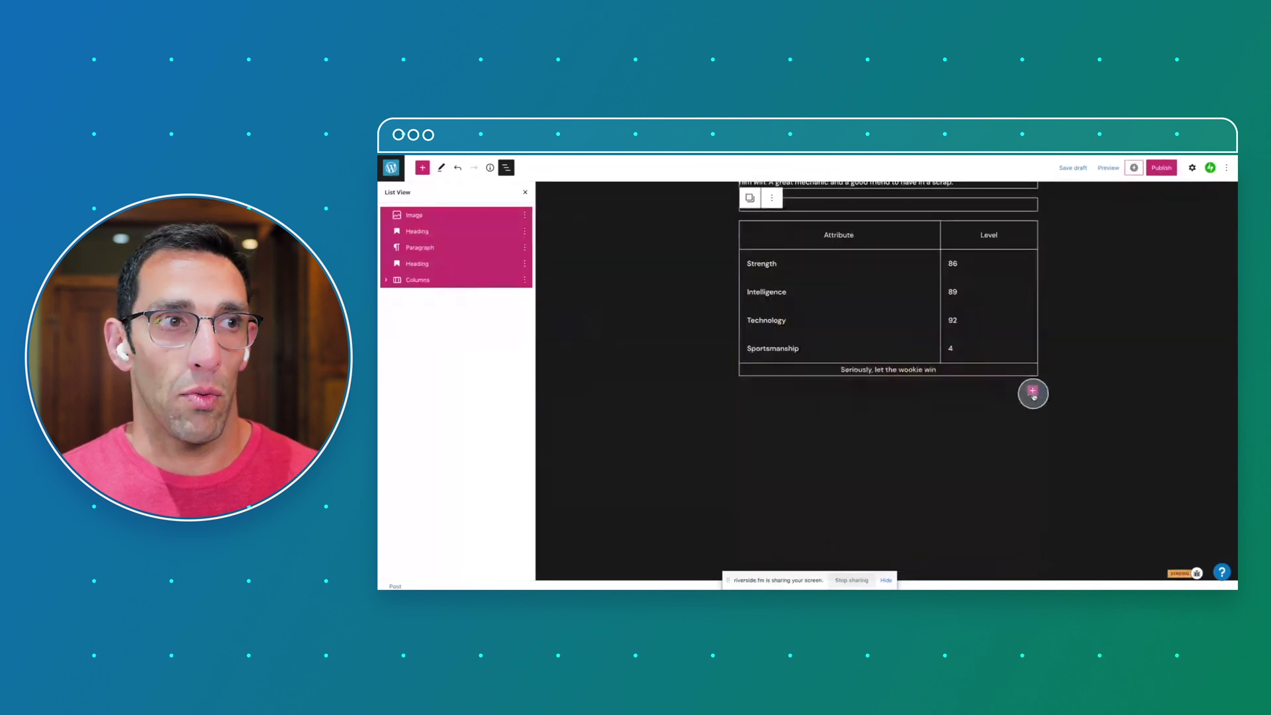
click(1033, 394)
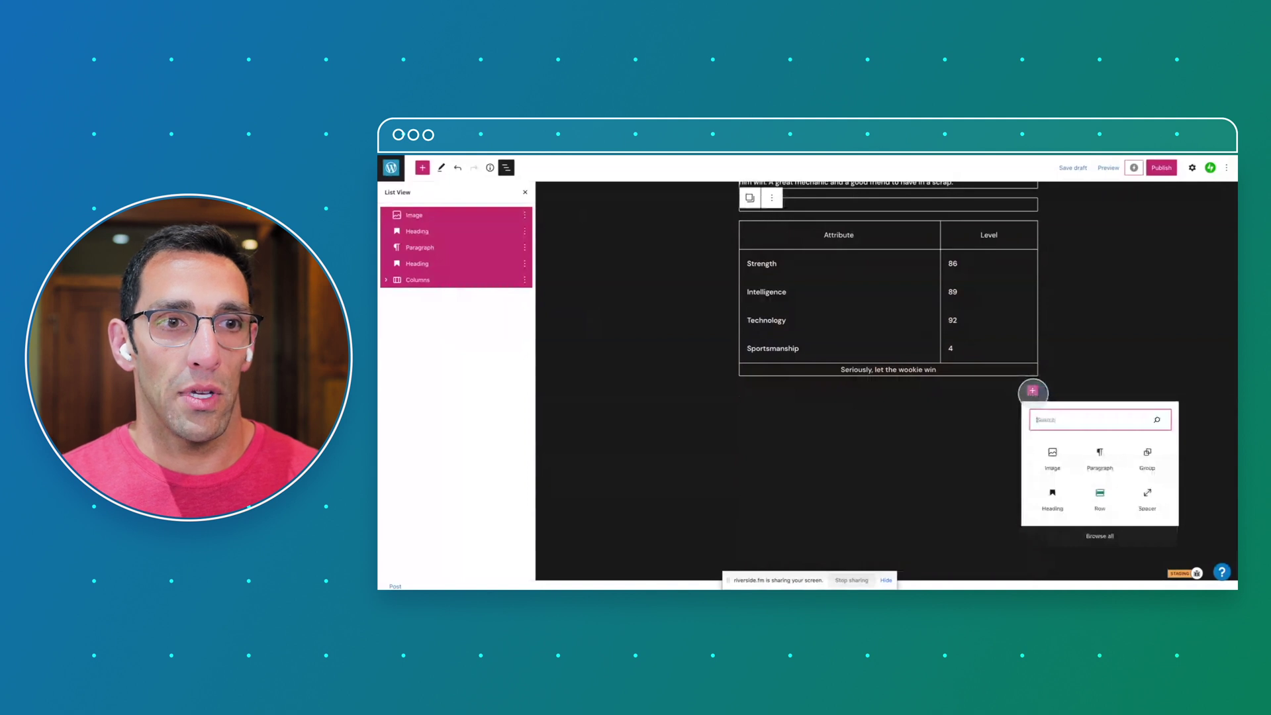
text(group)
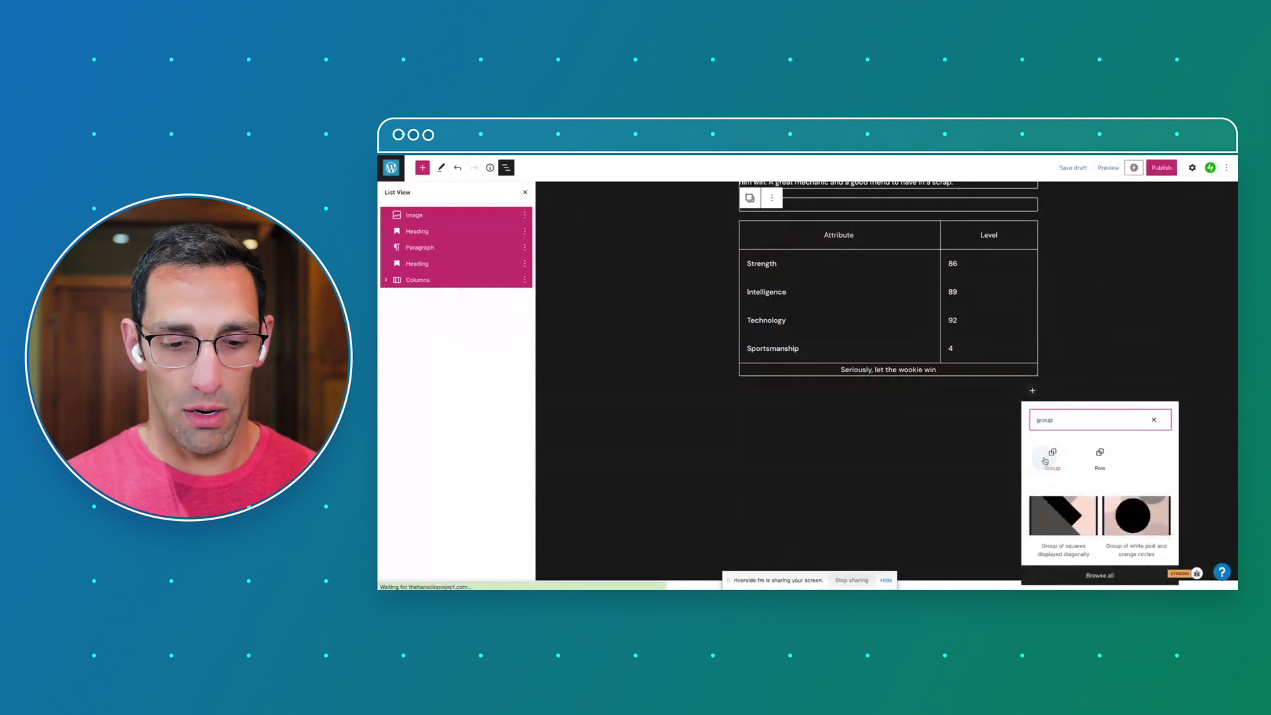
click(1045, 459)
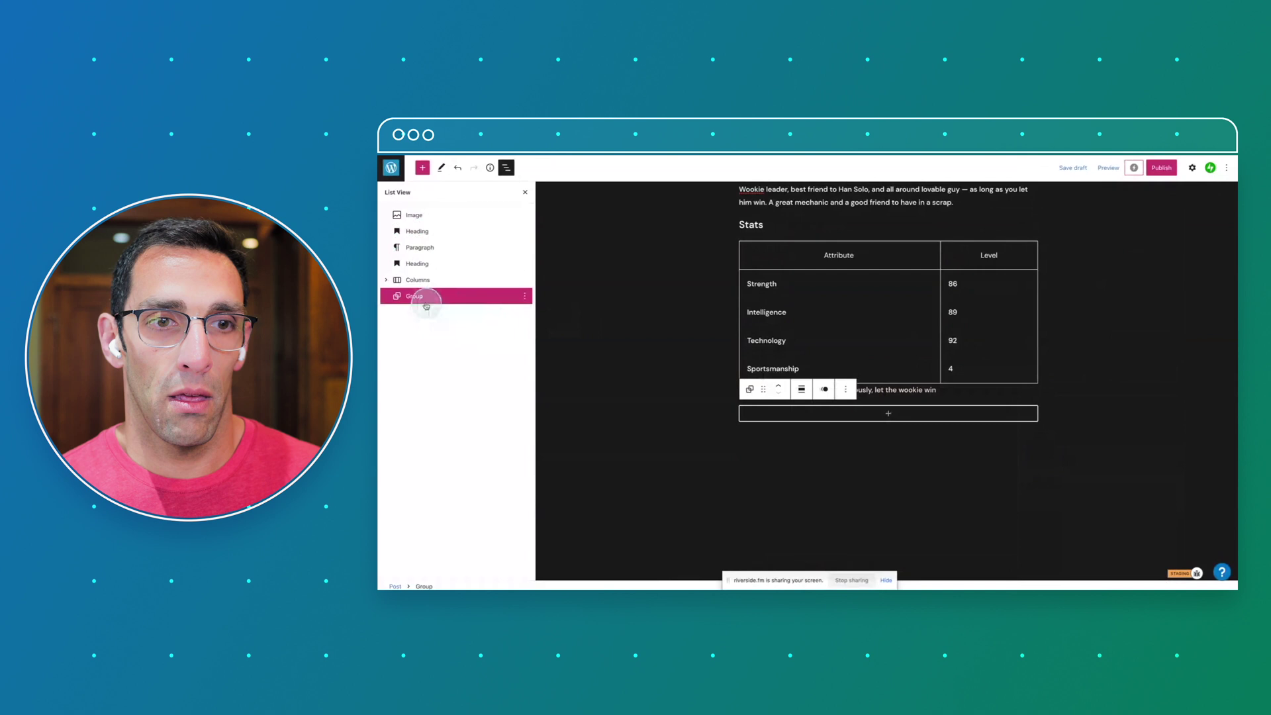
drag(426, 306, 413, 215)
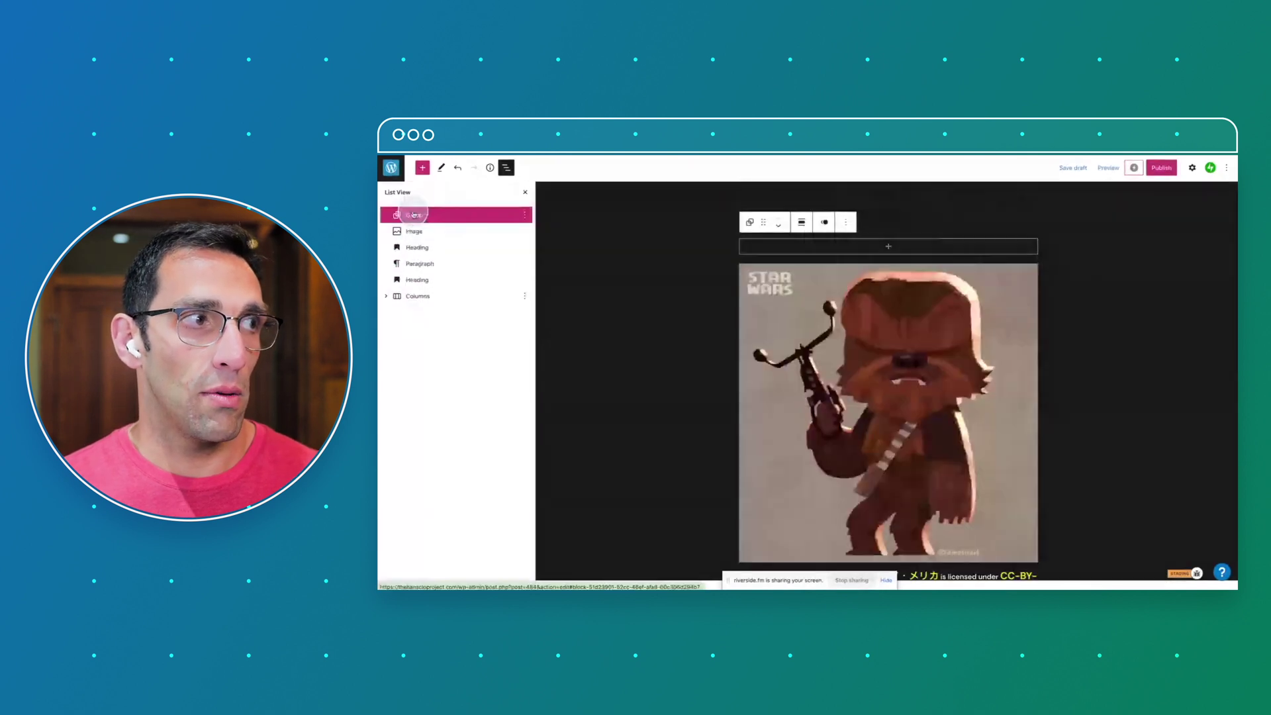
Drag the Chewbacca Image block into the new Group and expand the Group to confirm the nesting
click(414, 230)
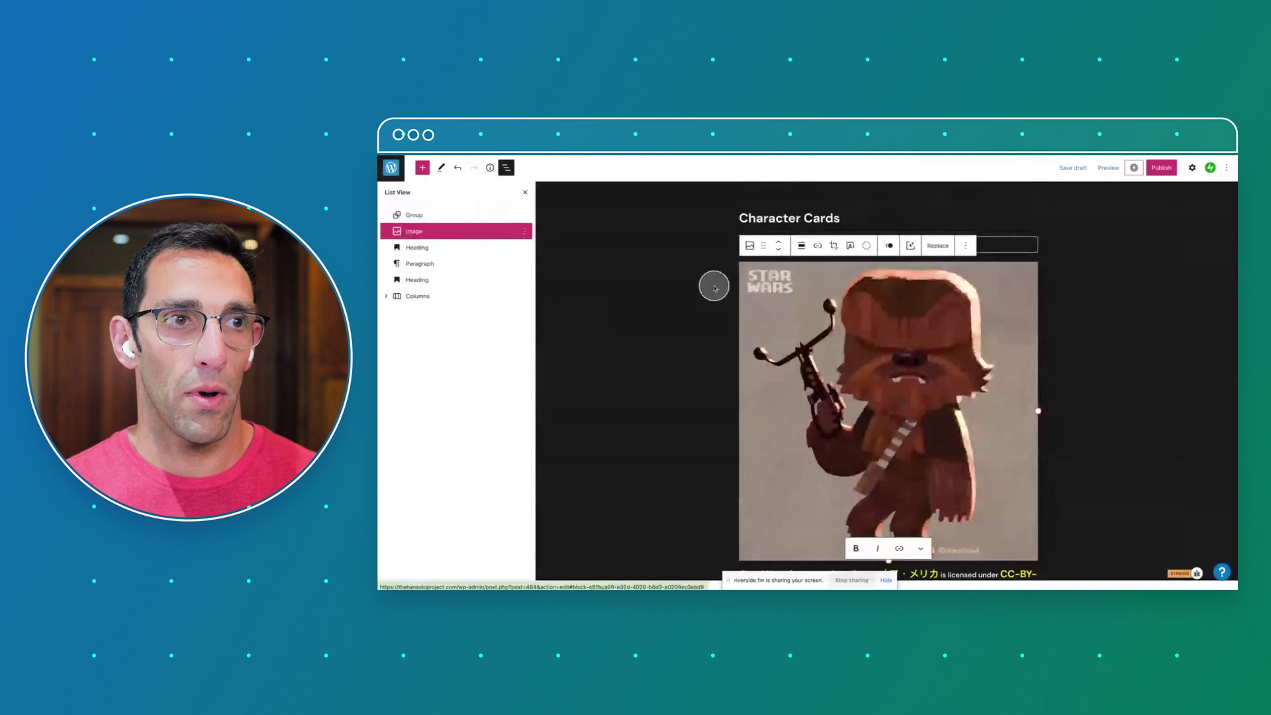
drag(763, 246, 894, 243)
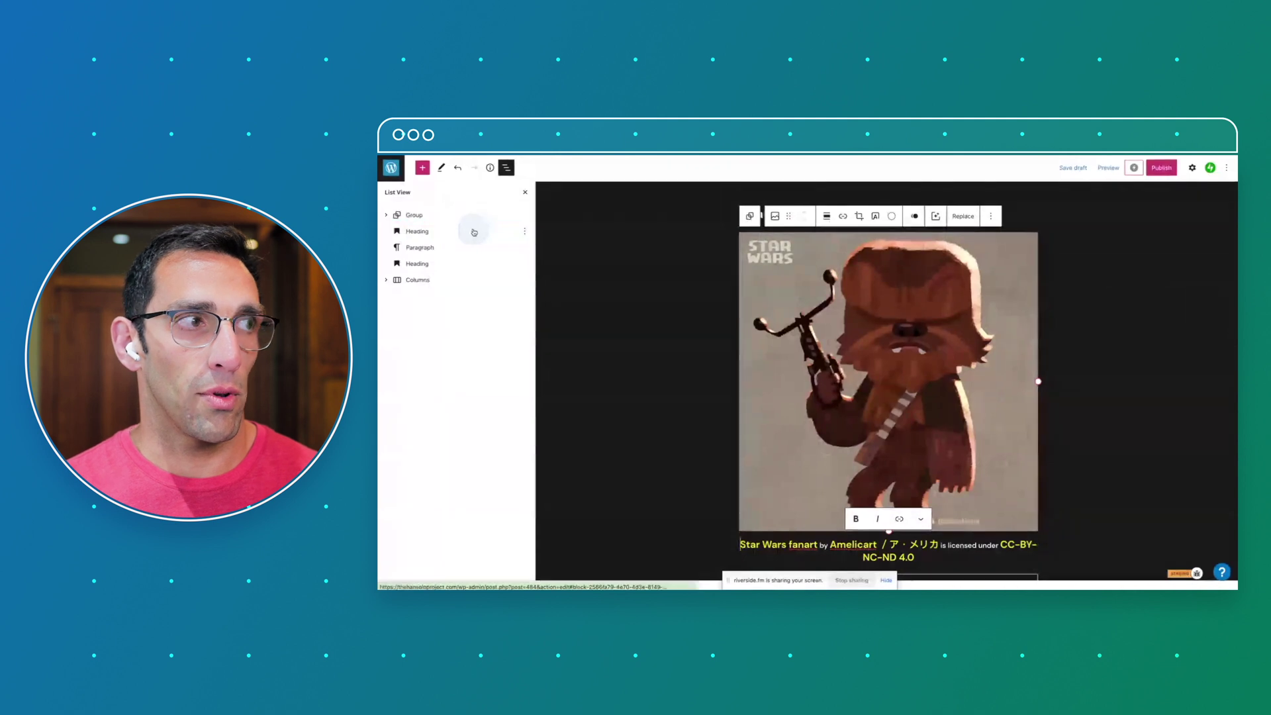
click(387, 217)
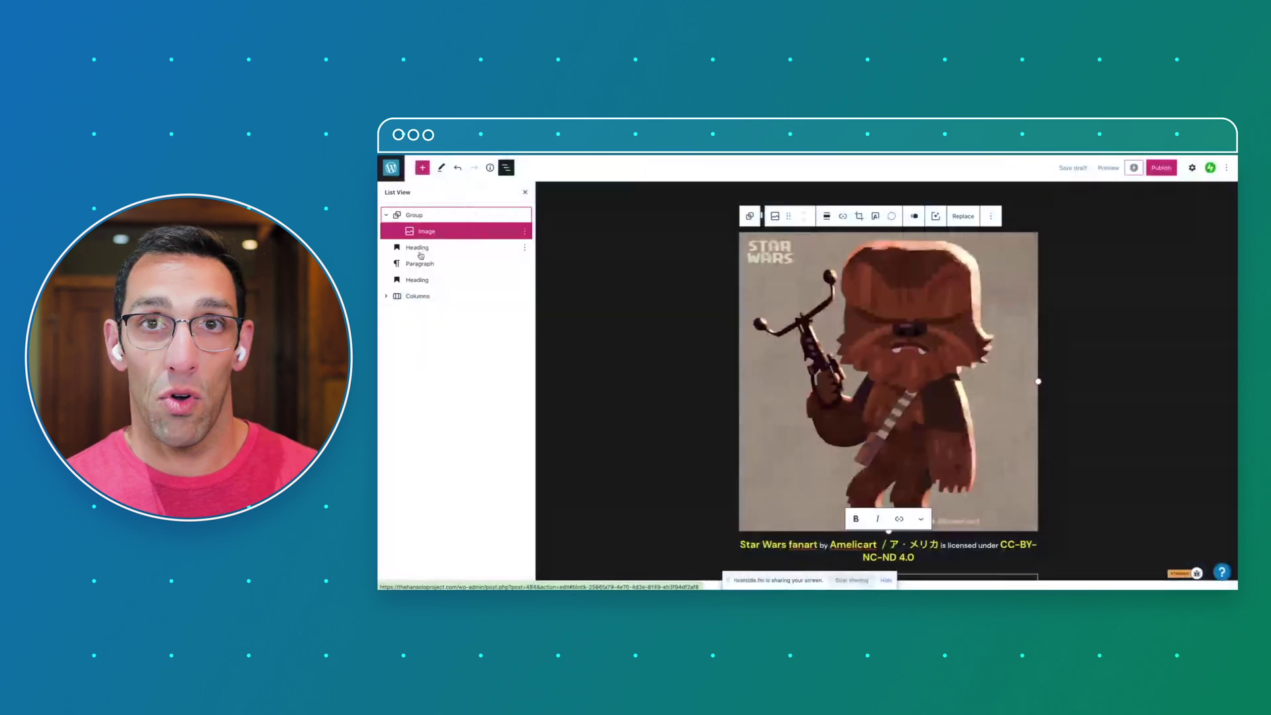
click(420, 255)
drag(420, 255, 454, 240)
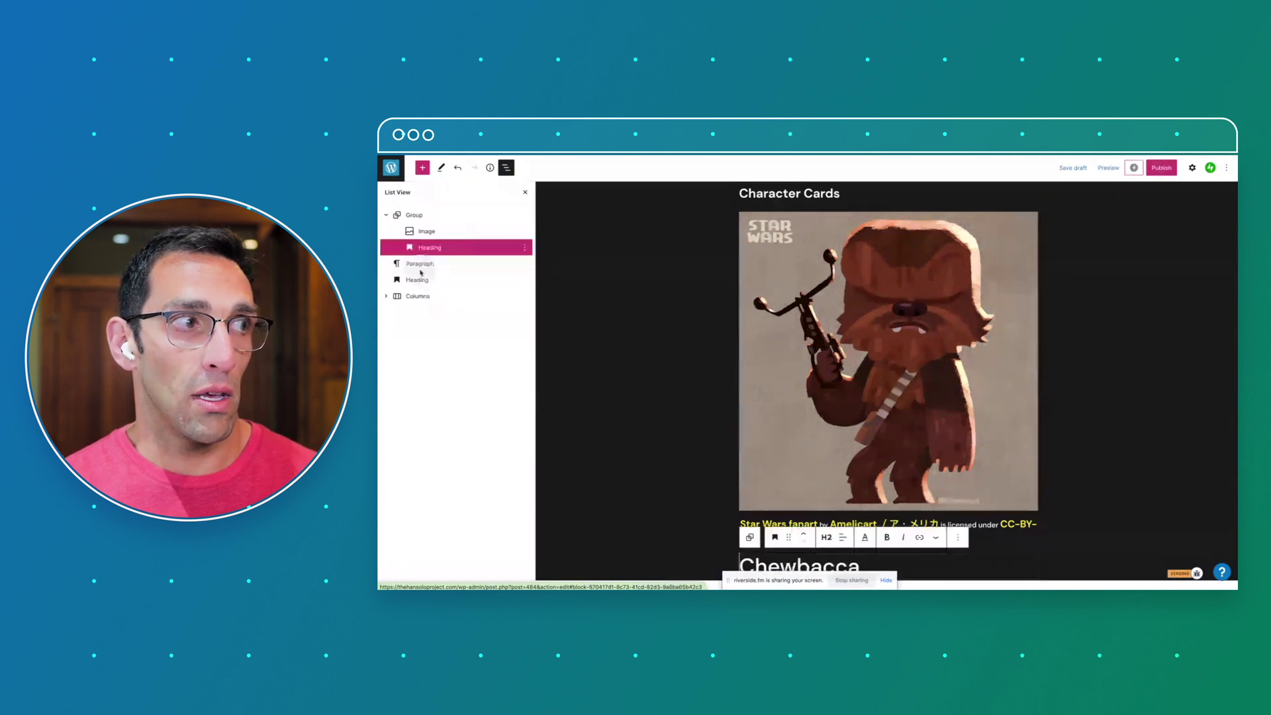
drag(418, 281, 434, 278)
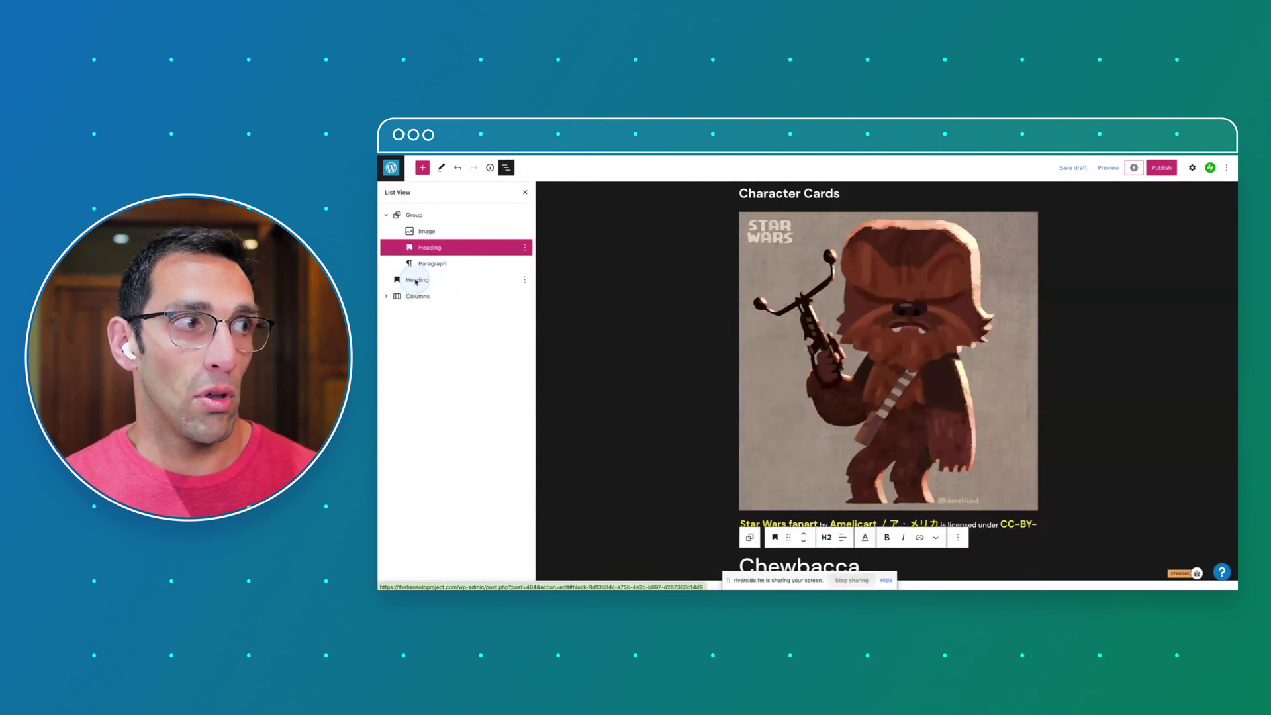
mouse_move(413, 282)
mouse_down()
mouse_move(415, 266)
mouse_move(446, 283)
mouse_move(433, 286)
mouse_up()
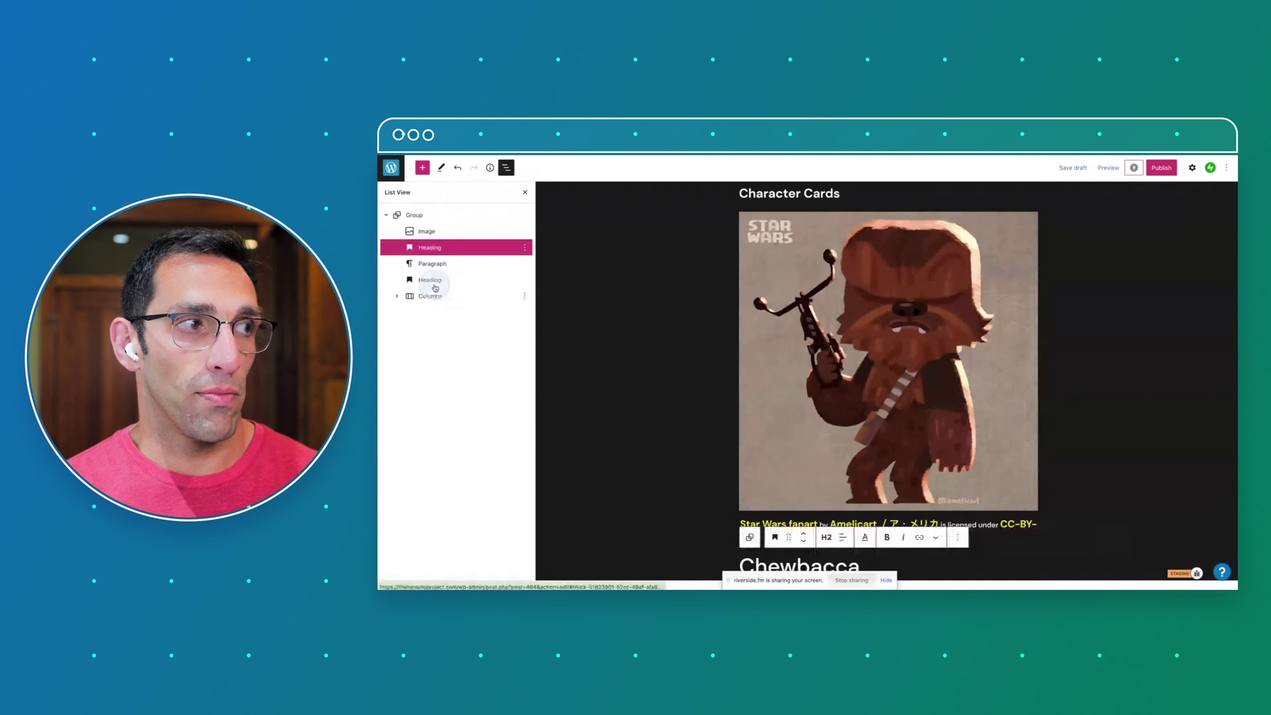
click(386, 216)
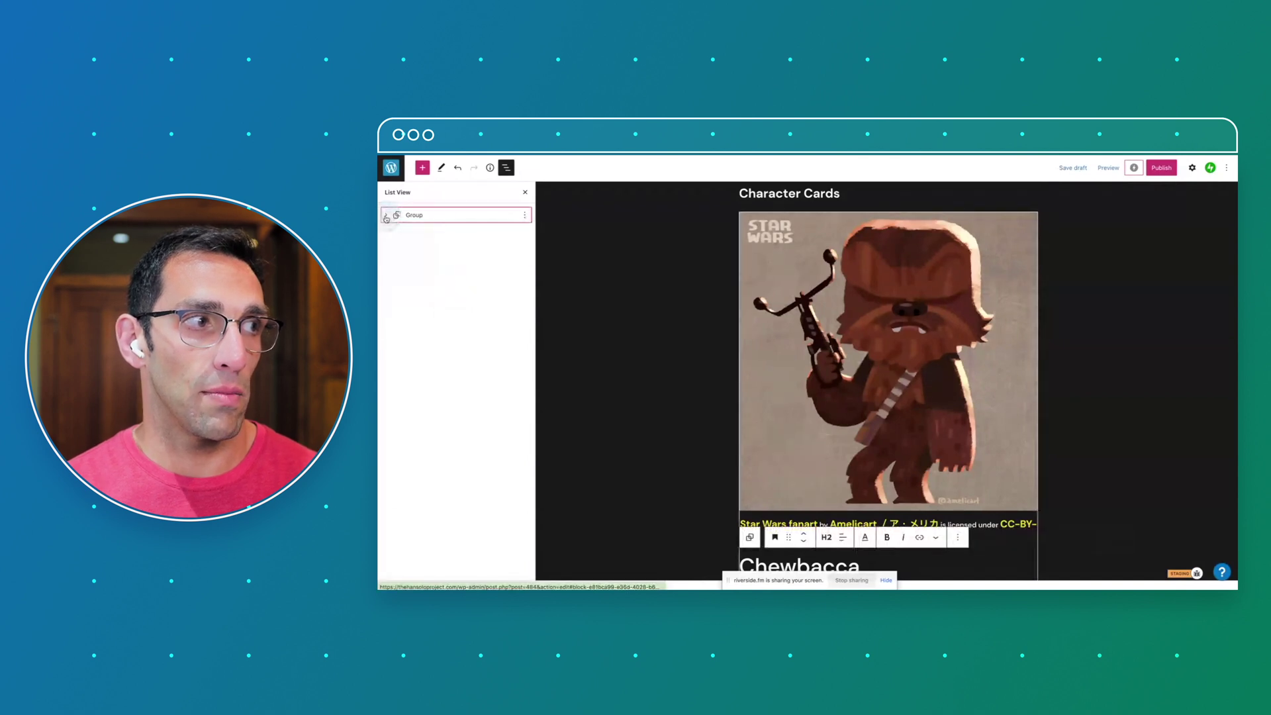
click(386, 216)
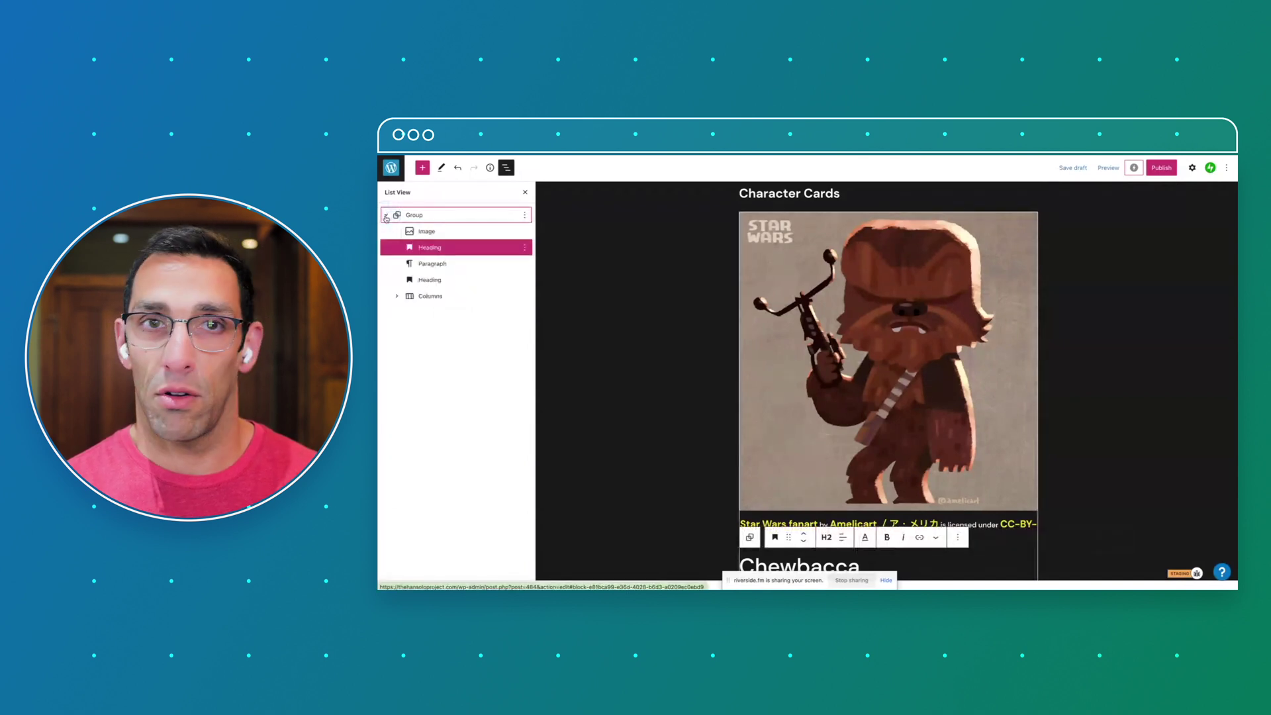
click(386, 216)
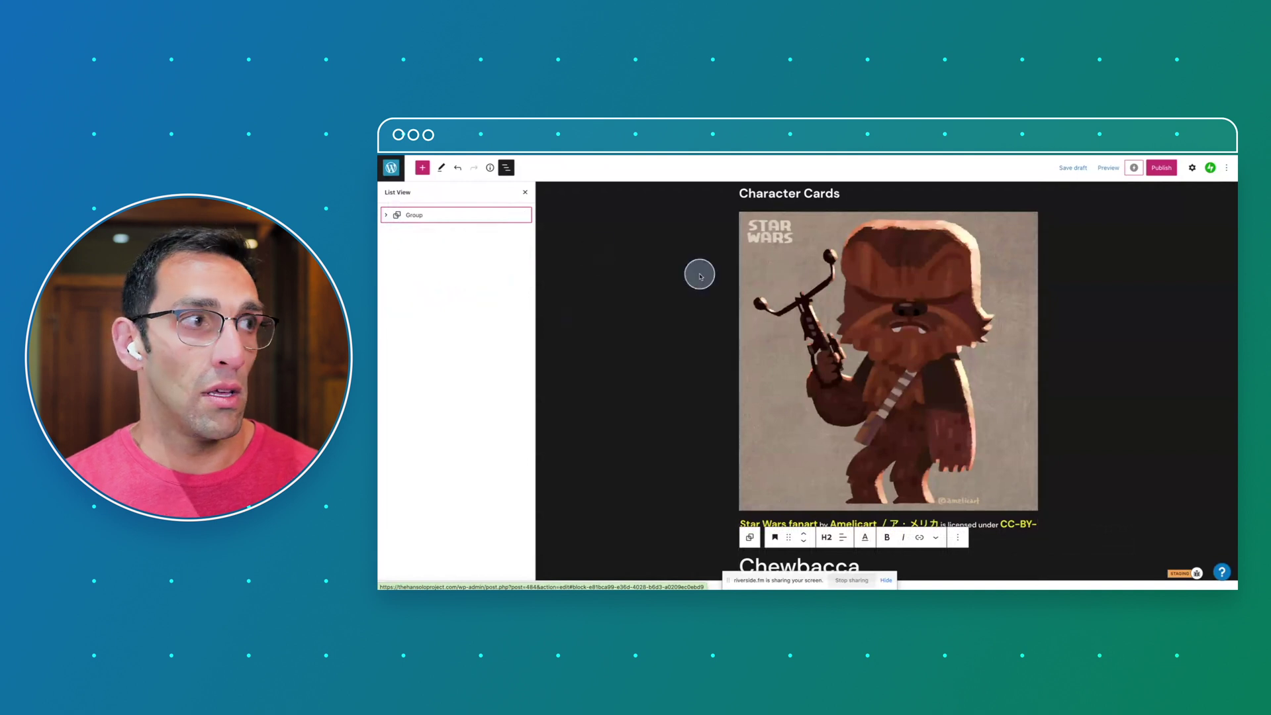
scroll(700, 277, down, 1)
scroll(701, 276, down, 4)
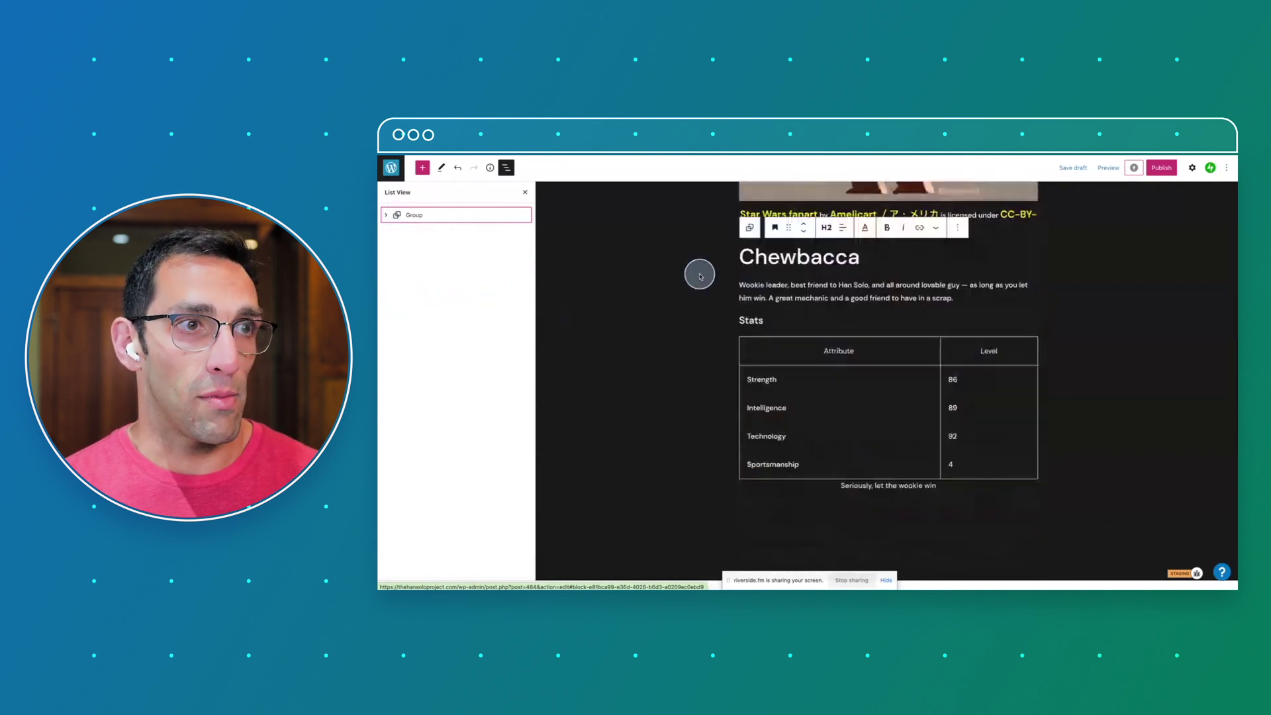
scroll(701, 277, up, 5)
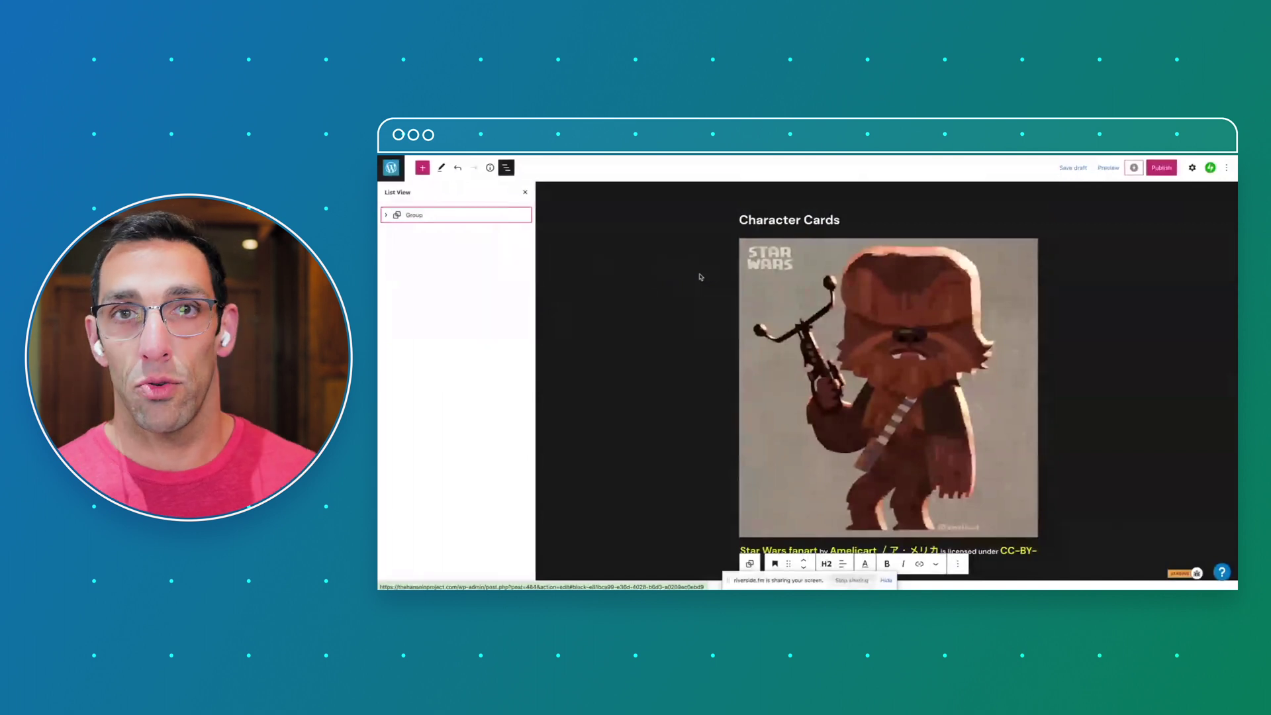
click(387, 216)
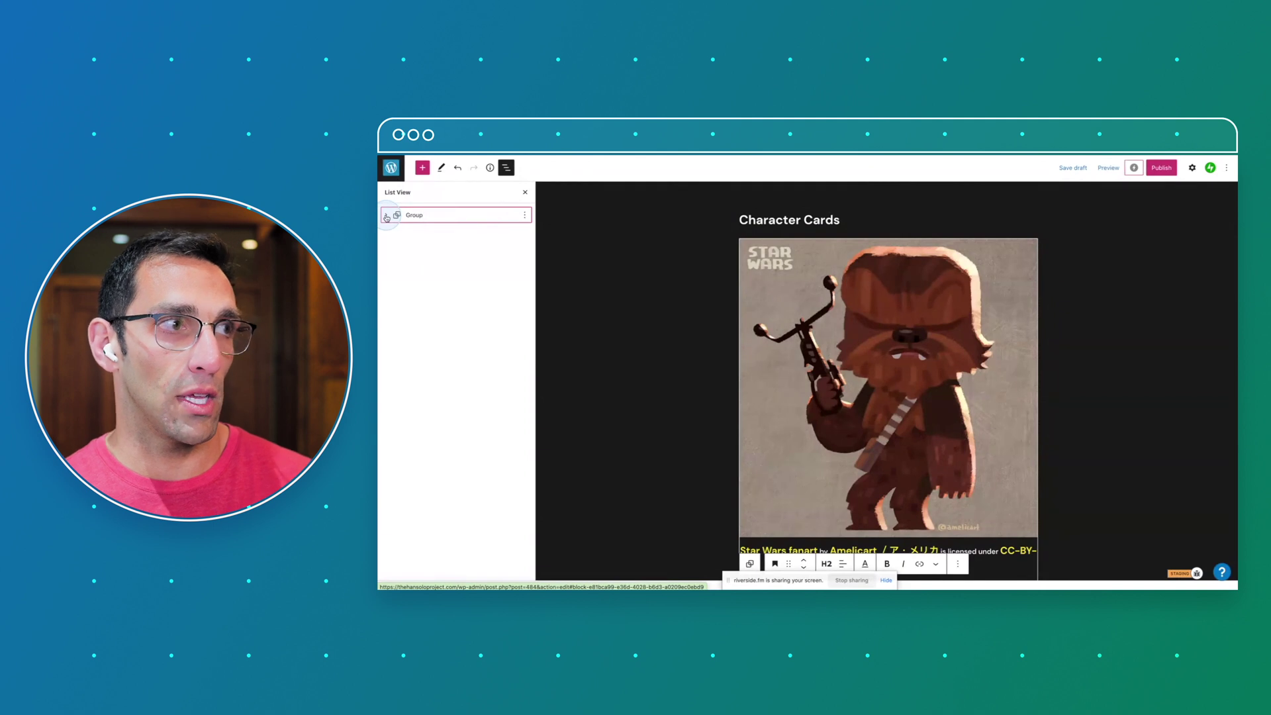
Duplicate the Chewbacca card Group from its options menu, then select the copy's image
click(525, 216)
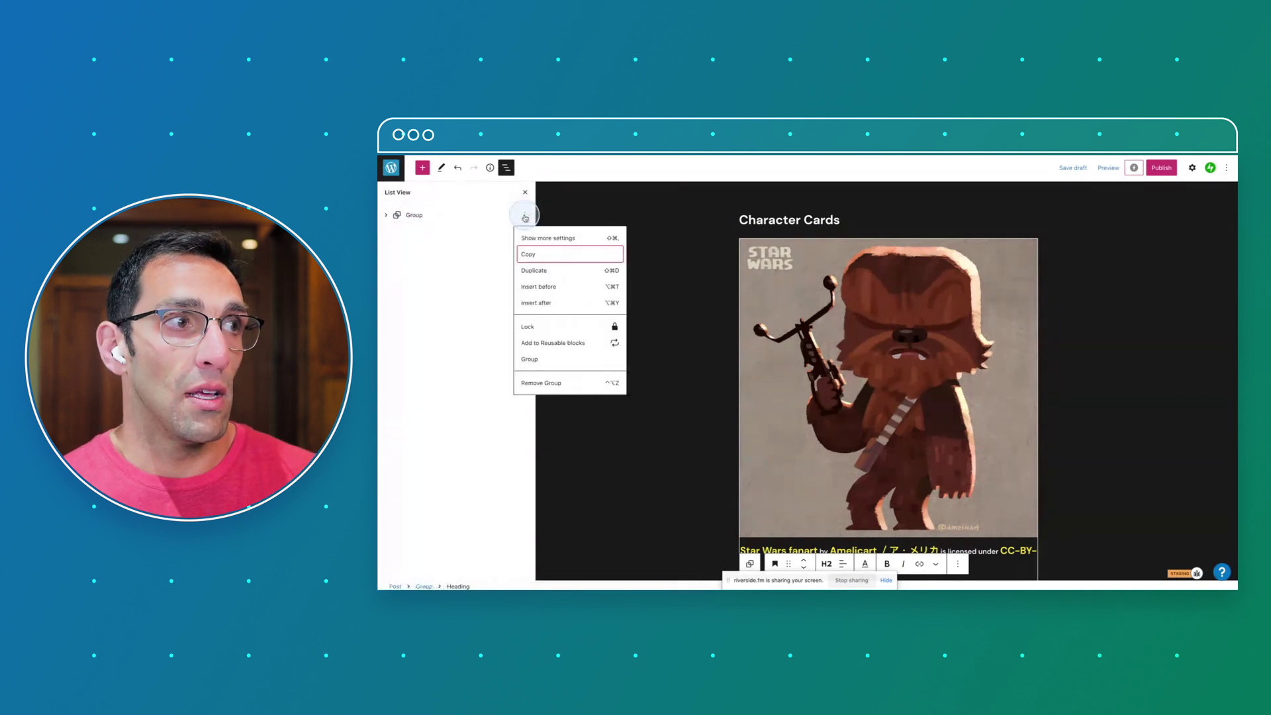
click(524, 272)
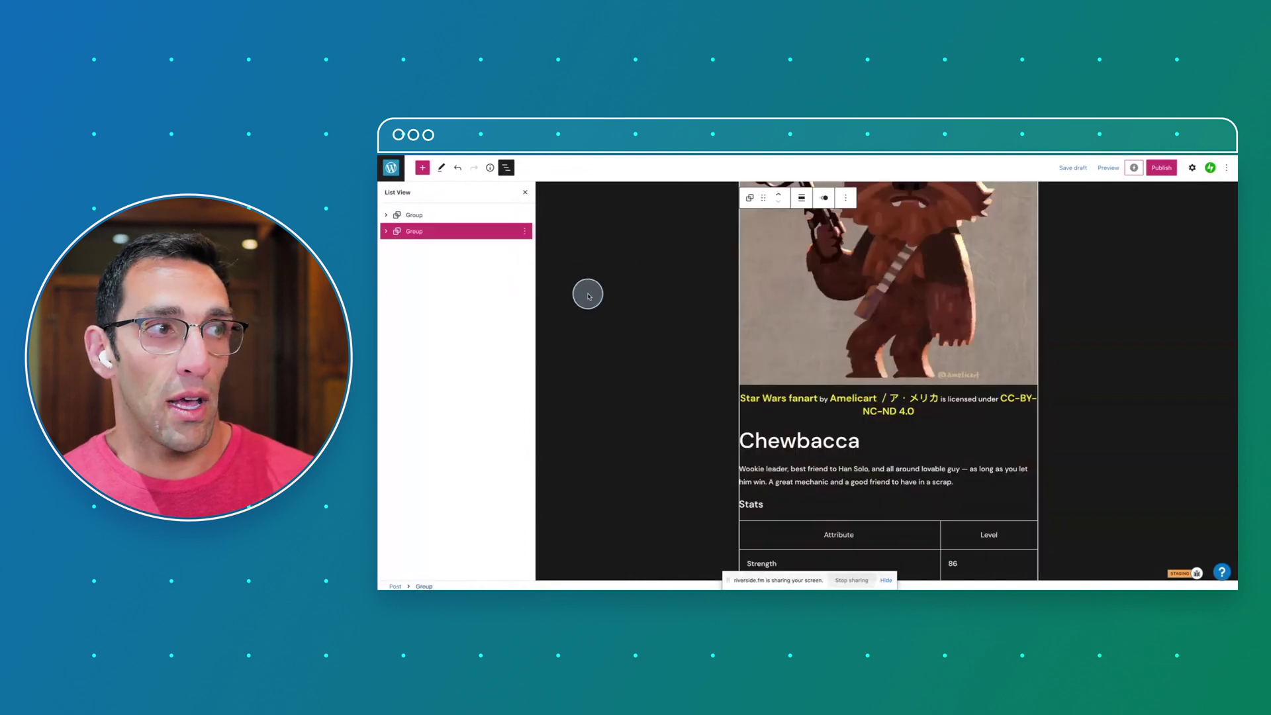
scroll(588, 293, down, 3)
scroll(587, 295, up, 1)
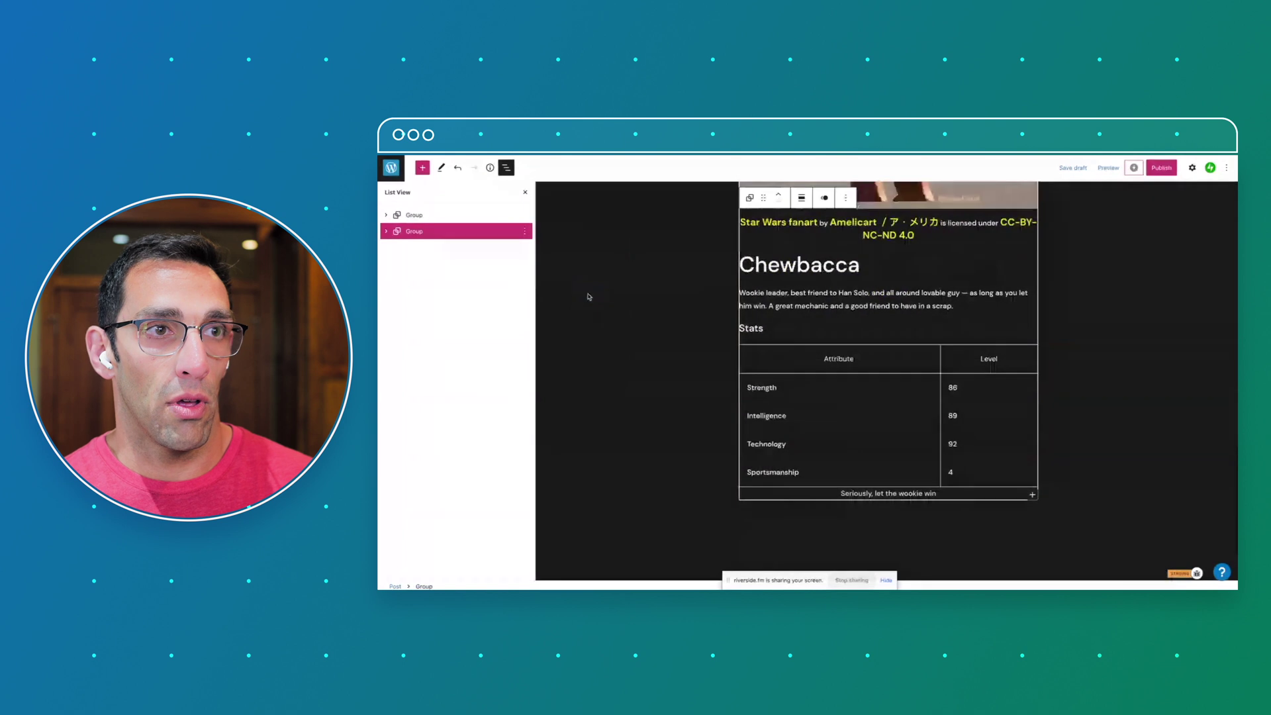
scroll(588, 297, down, 4)
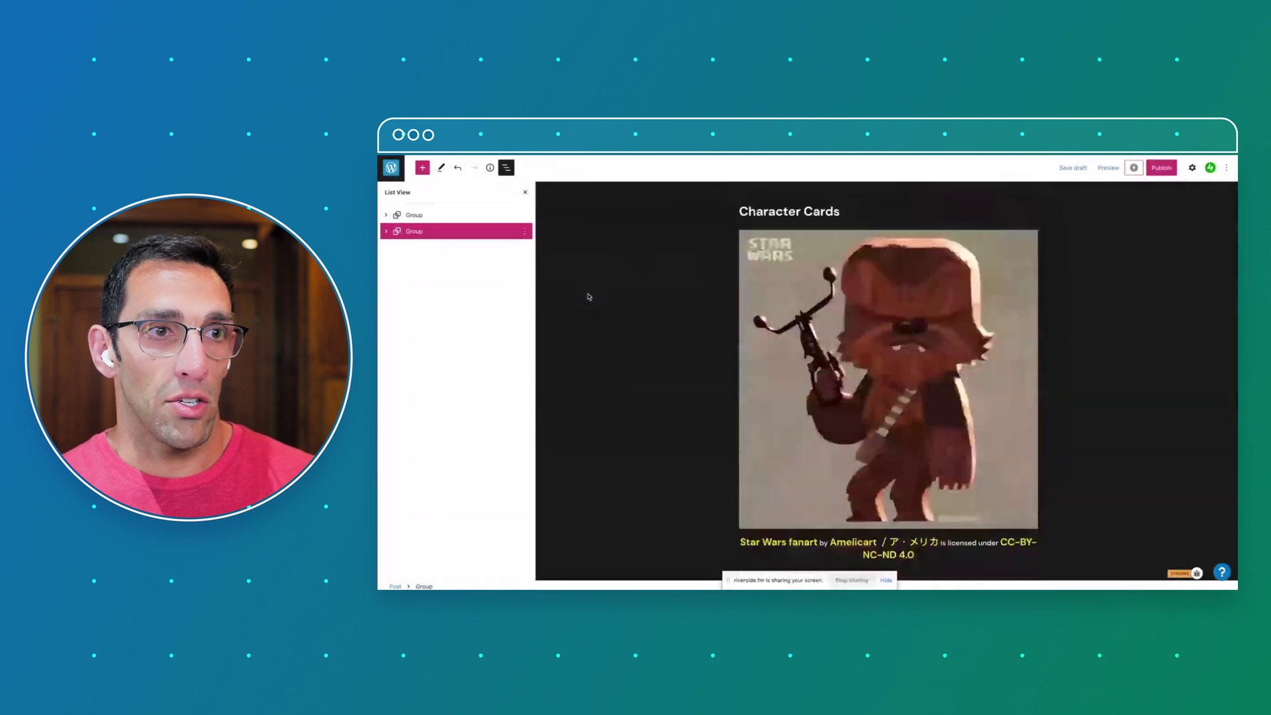
scroll(543, 319, down, 2)
scroll(543, 319, down, 7)
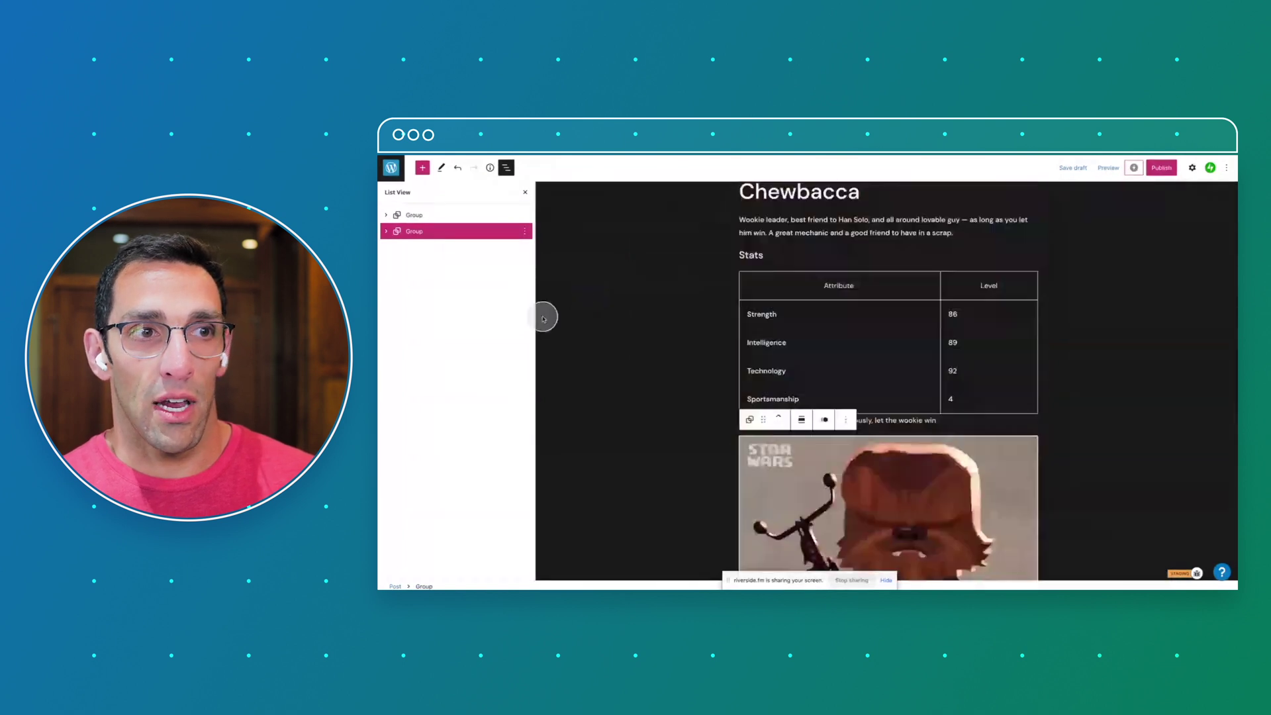
click(968, 313)
Replace the copied card's image with the Yoda picture from a Pexels Free Photos search for 'star wars'
click(964, 280)
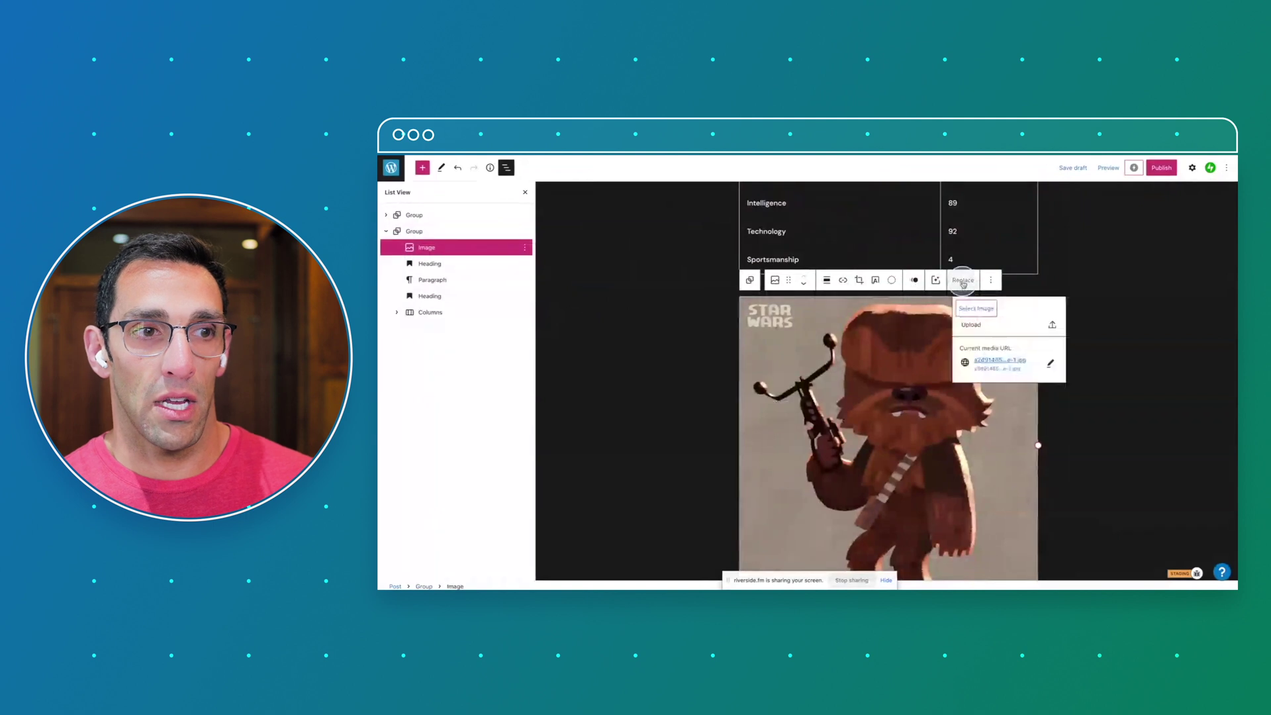
click(977, 308)
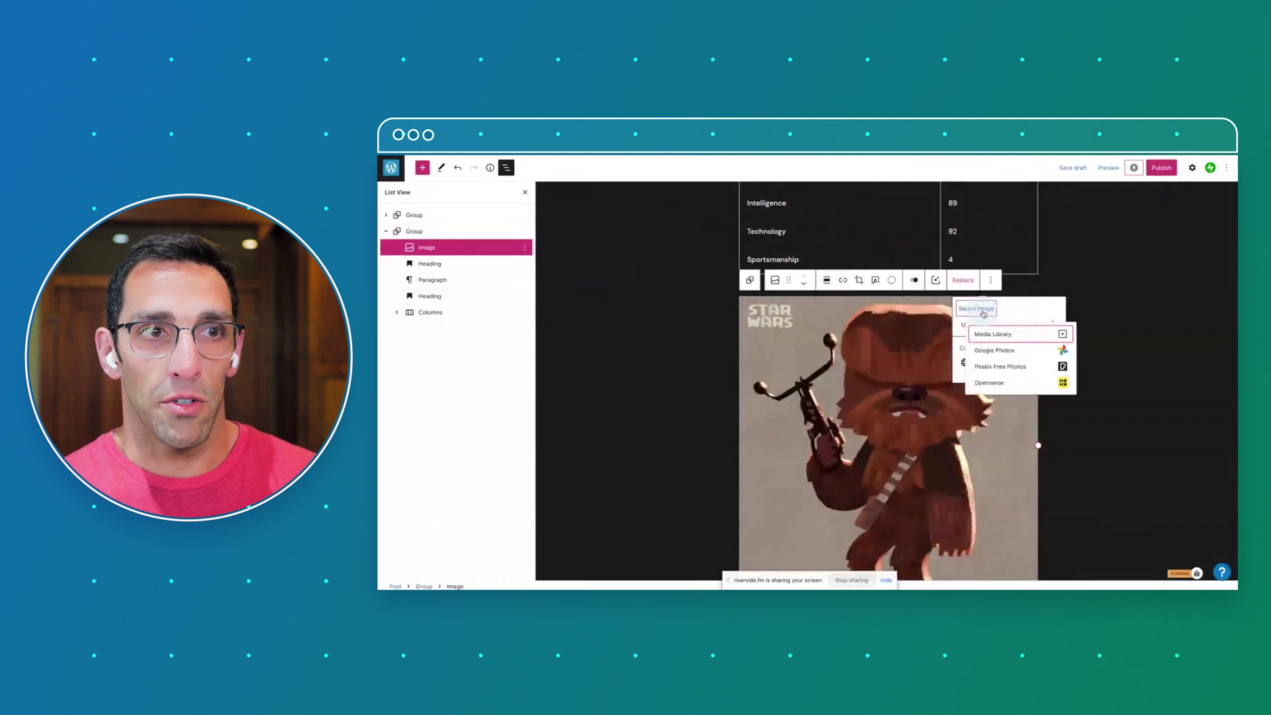
click(1005, 368)
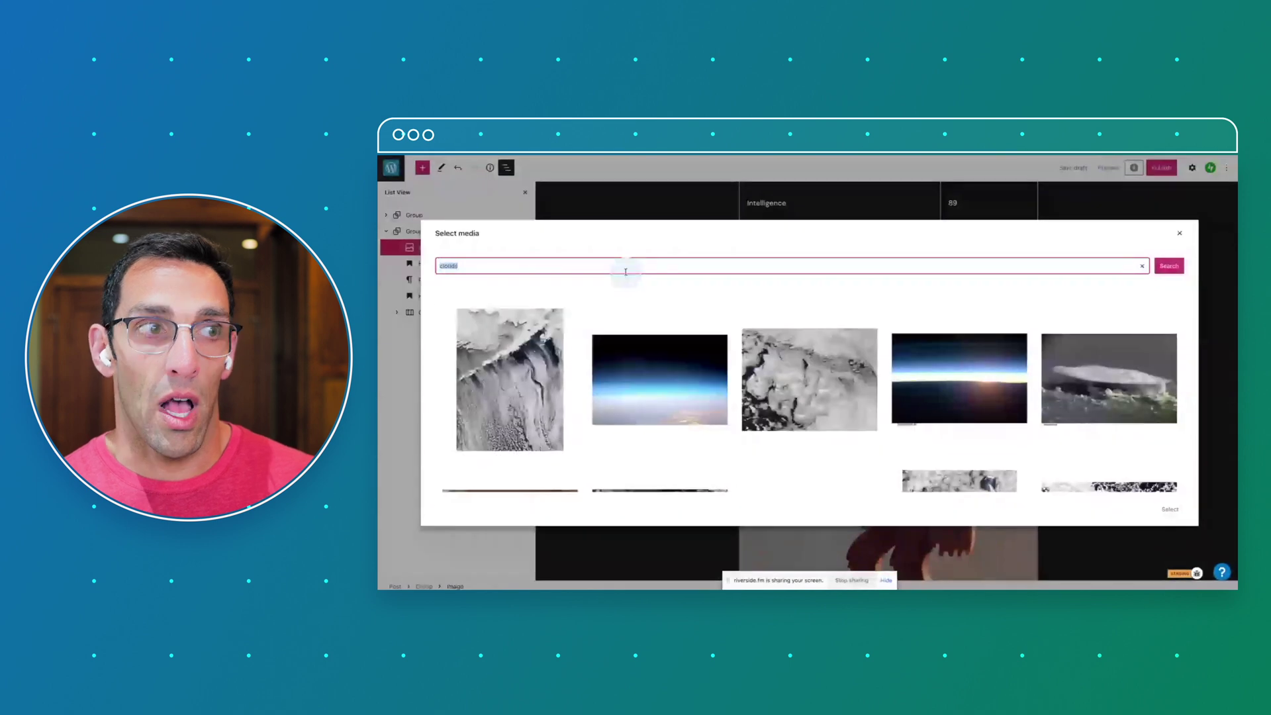
text(star wars)
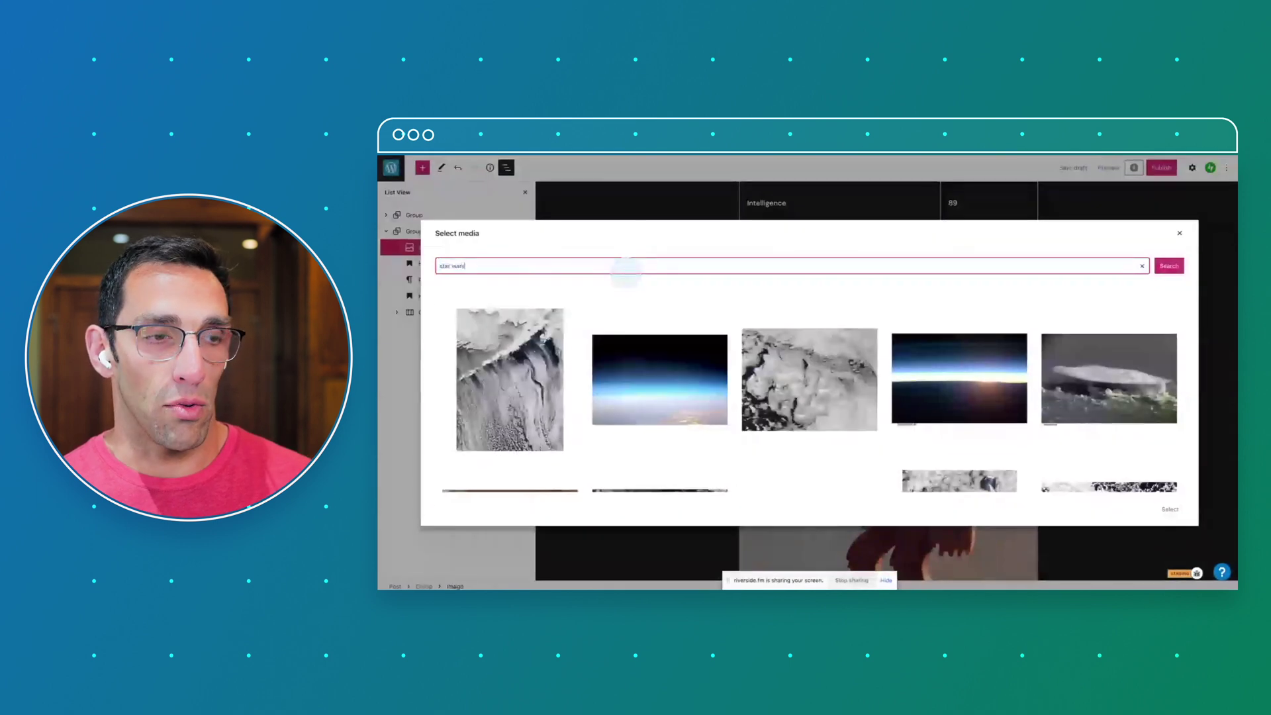
key(Return)
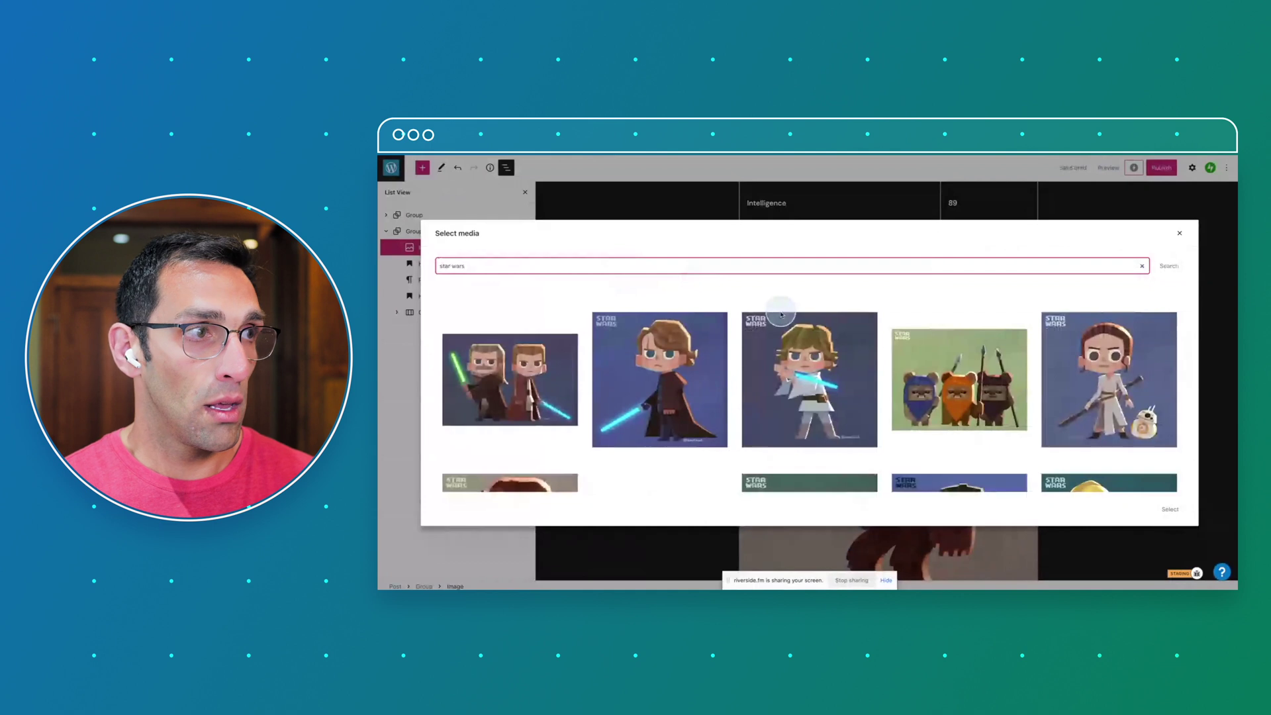
scroll(747, 370, down, 1)
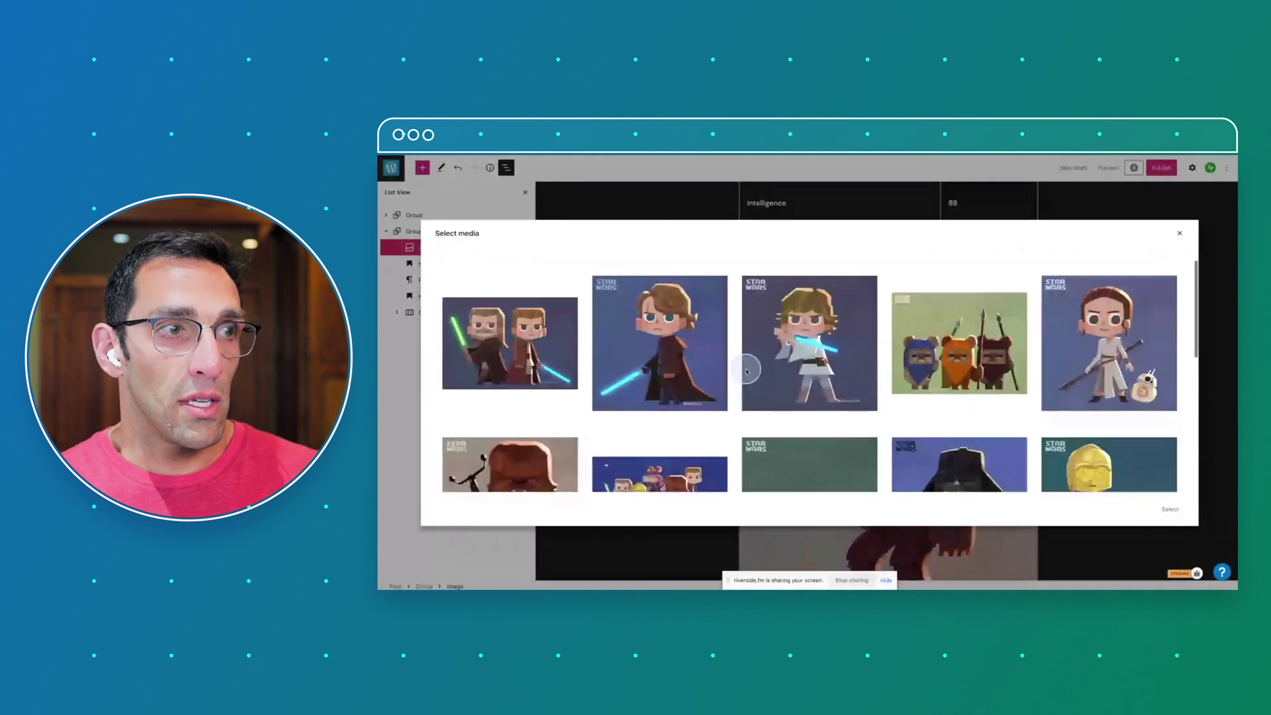
scroll(747, 371, down, 2)
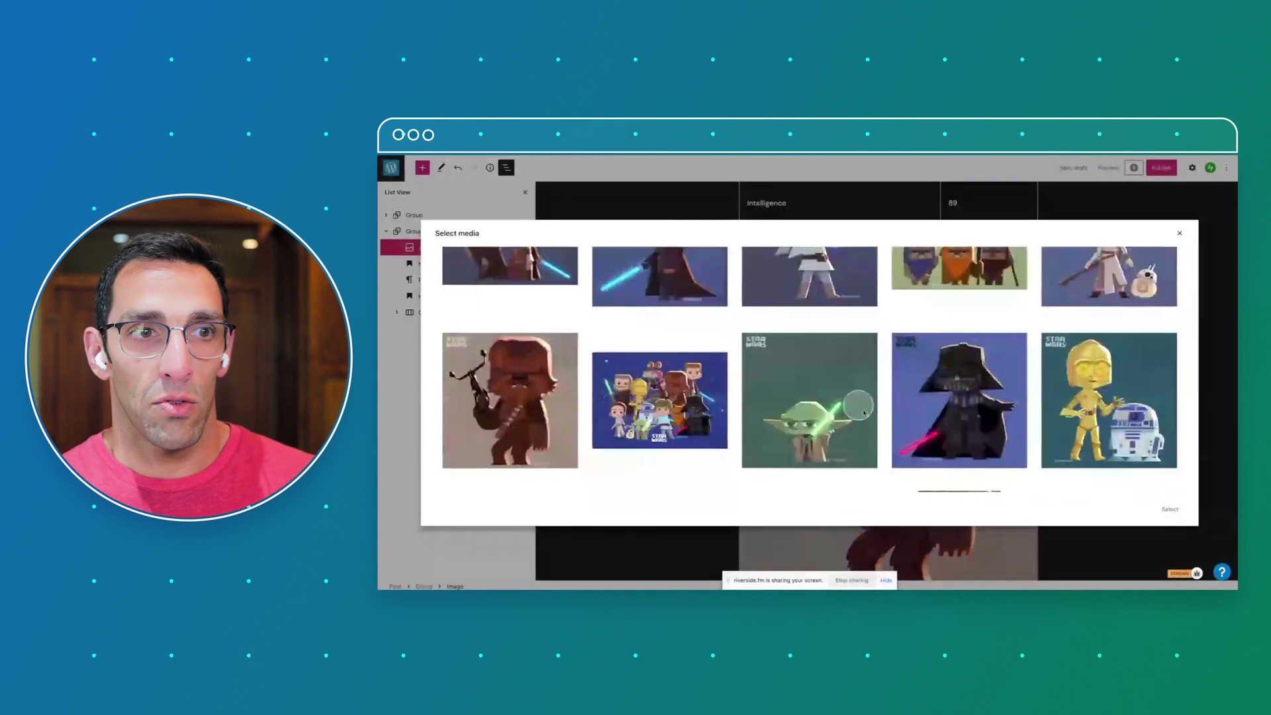
click(864, 418)
click(1168, 510)
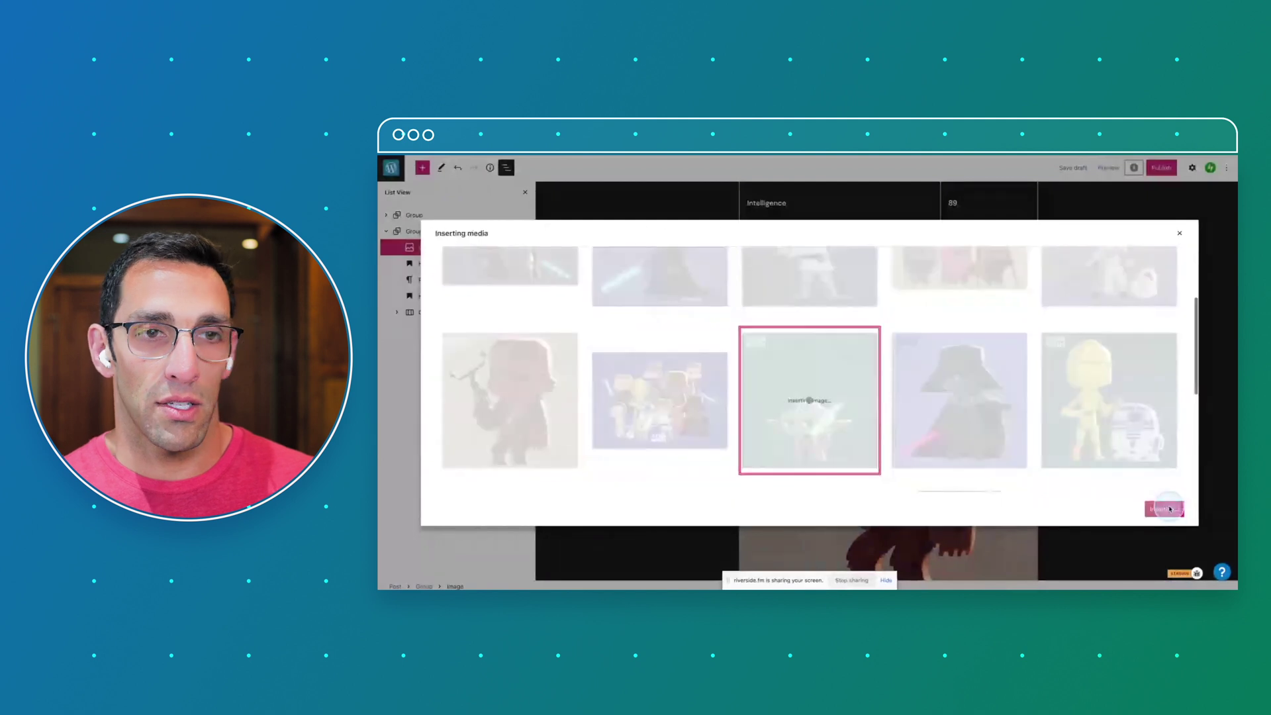
Change the copied heading to 'Yoda' and the description to 'Confusing creature and former jedi master.'
scroll(910, 503, down, 3)
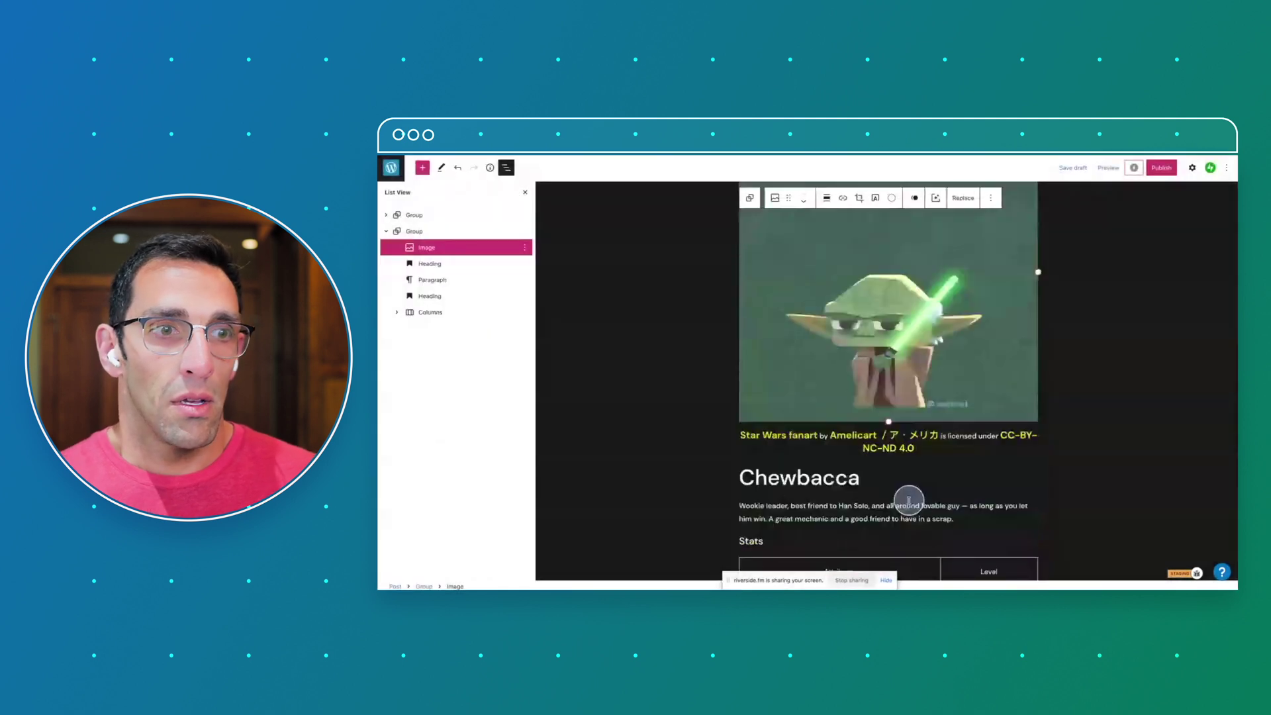
double_click(817, 477)
text(Yoda)
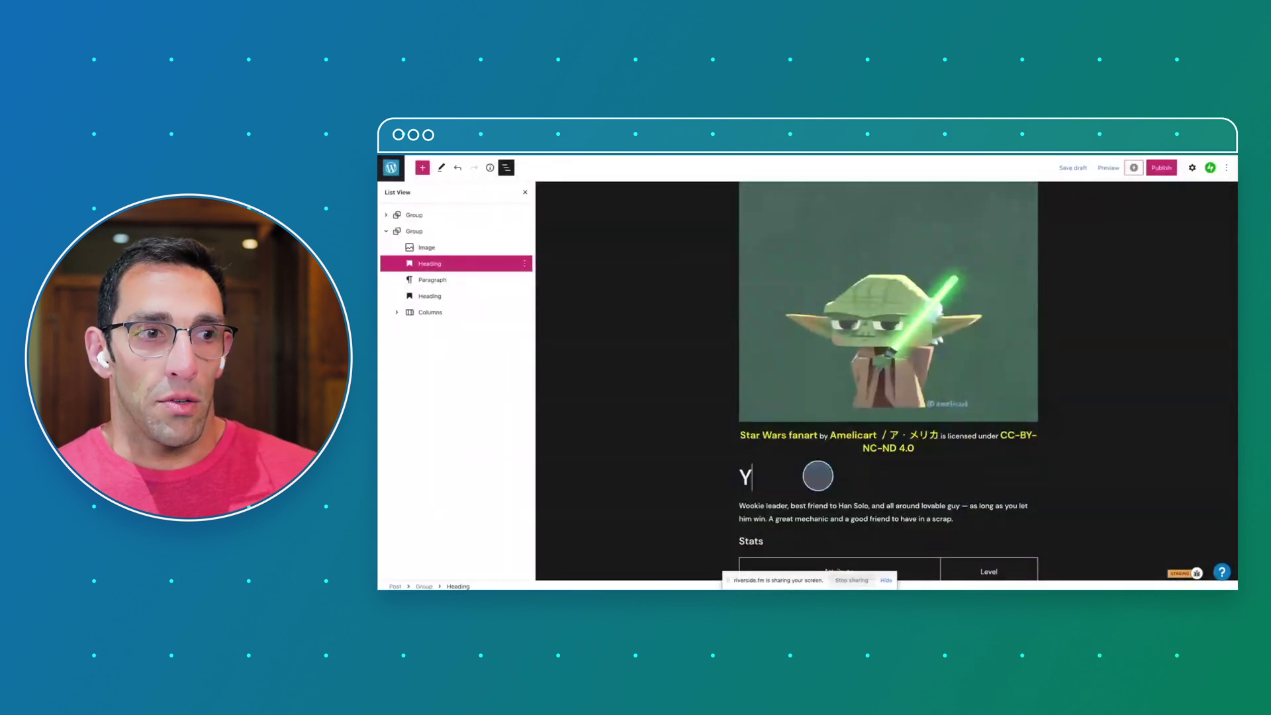
triple_click(826, 503)
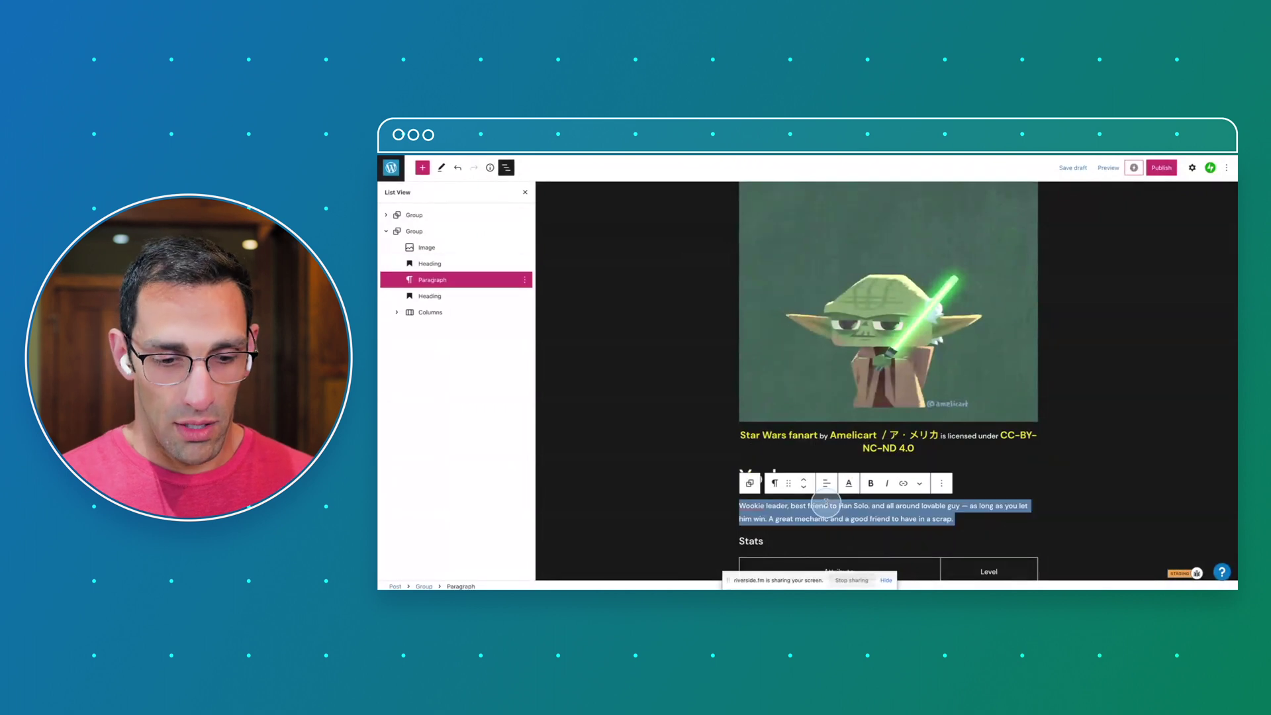
text(nfusing )
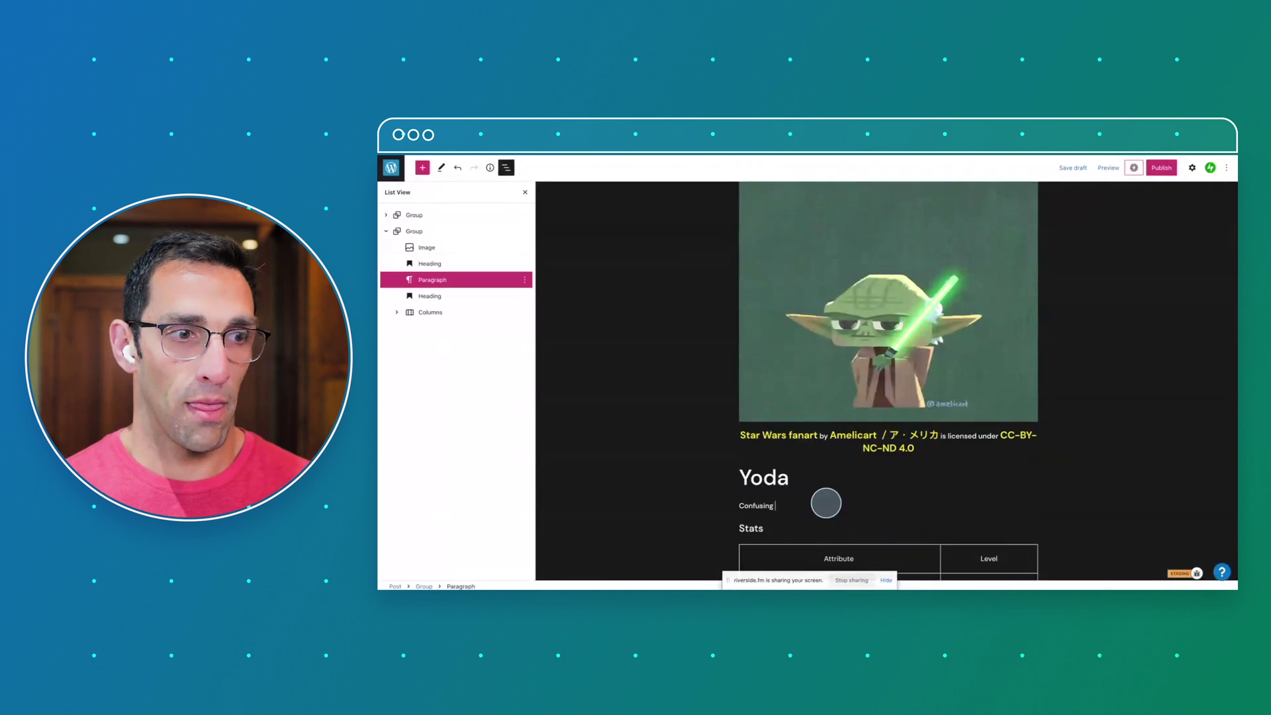
text(creature a)
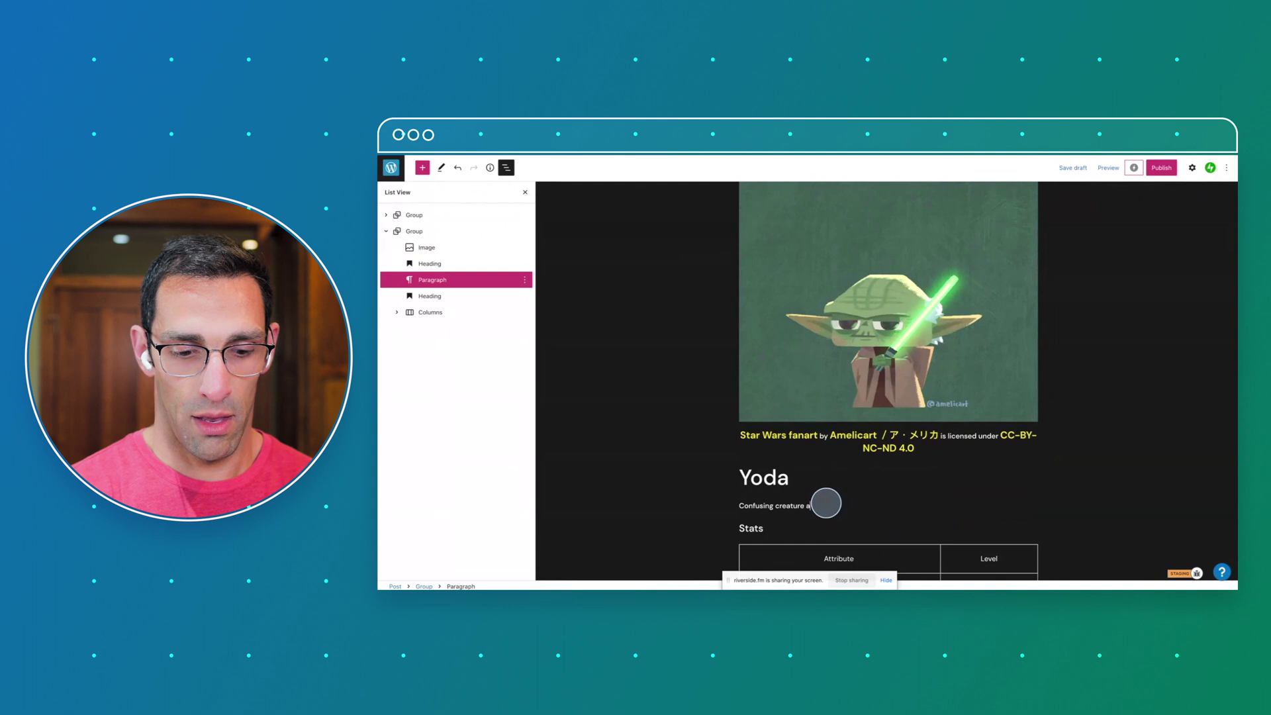
text(nd former j)
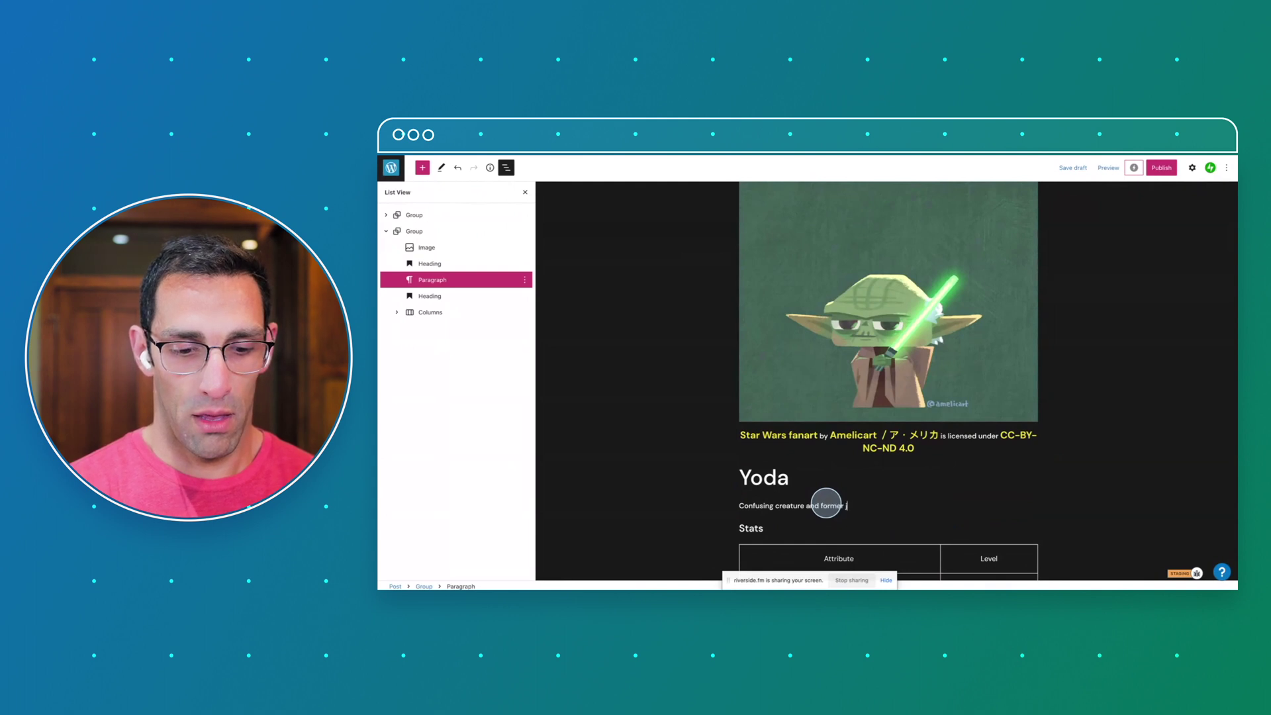
text(edi master.)
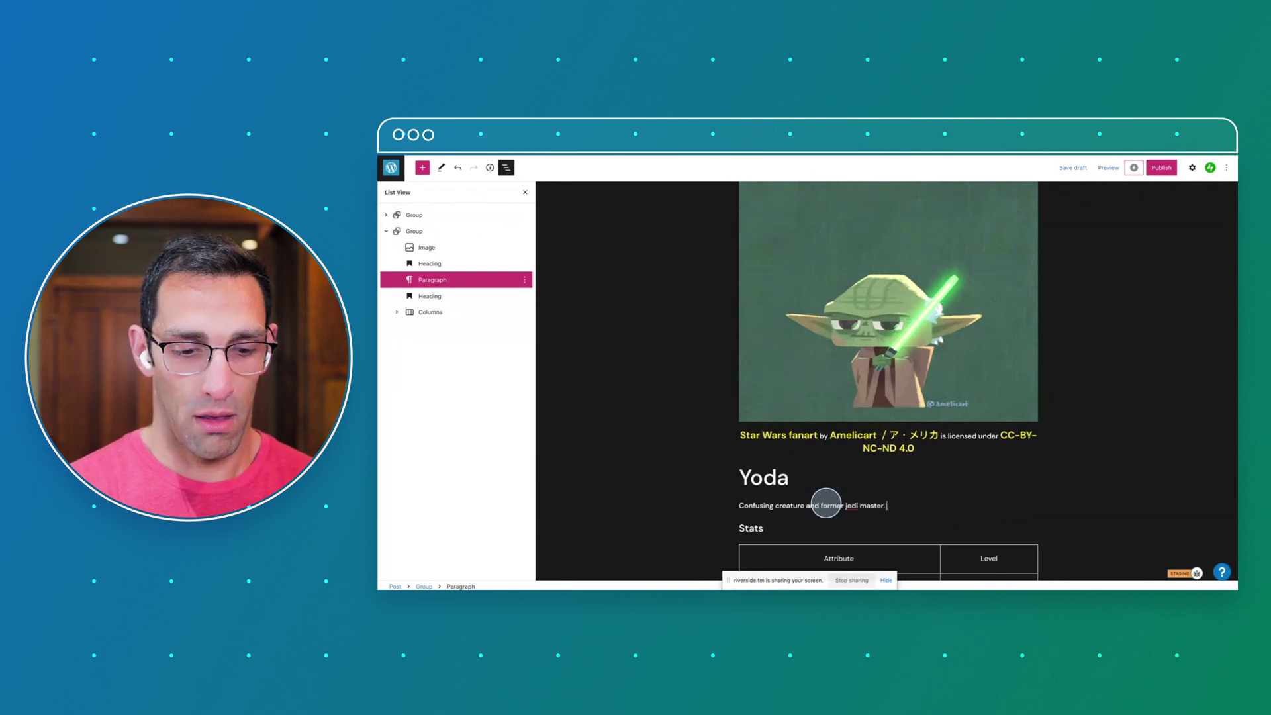
scroll(1016, 463, down, 4)
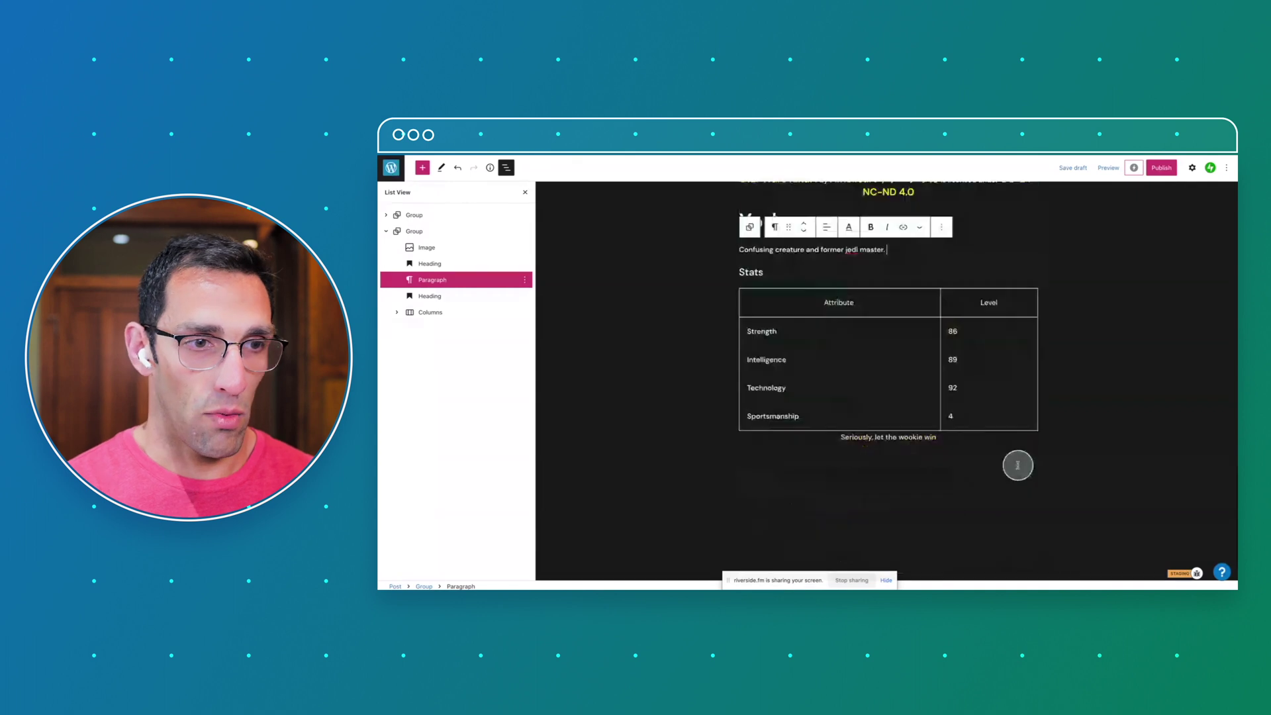
scroll(1018, 466, up, 5)
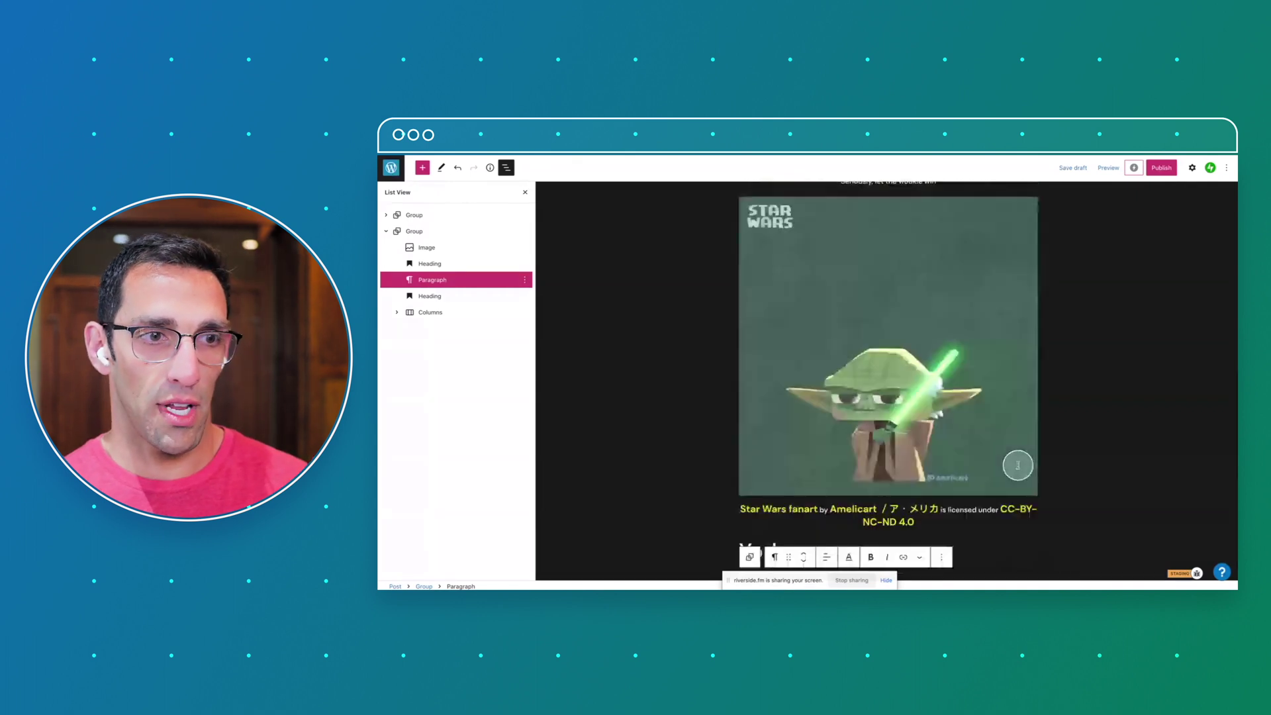
scroll(1018, 466, up, 5)
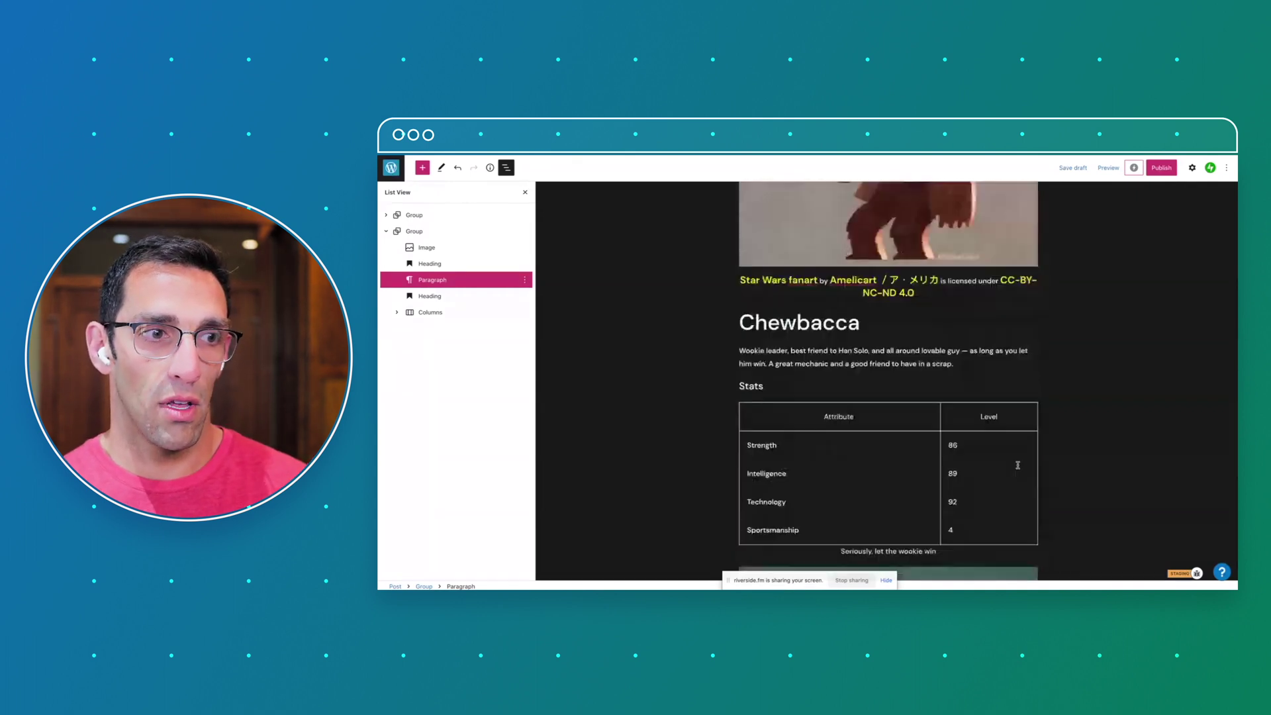
scroll(1018, 465, up, 1)
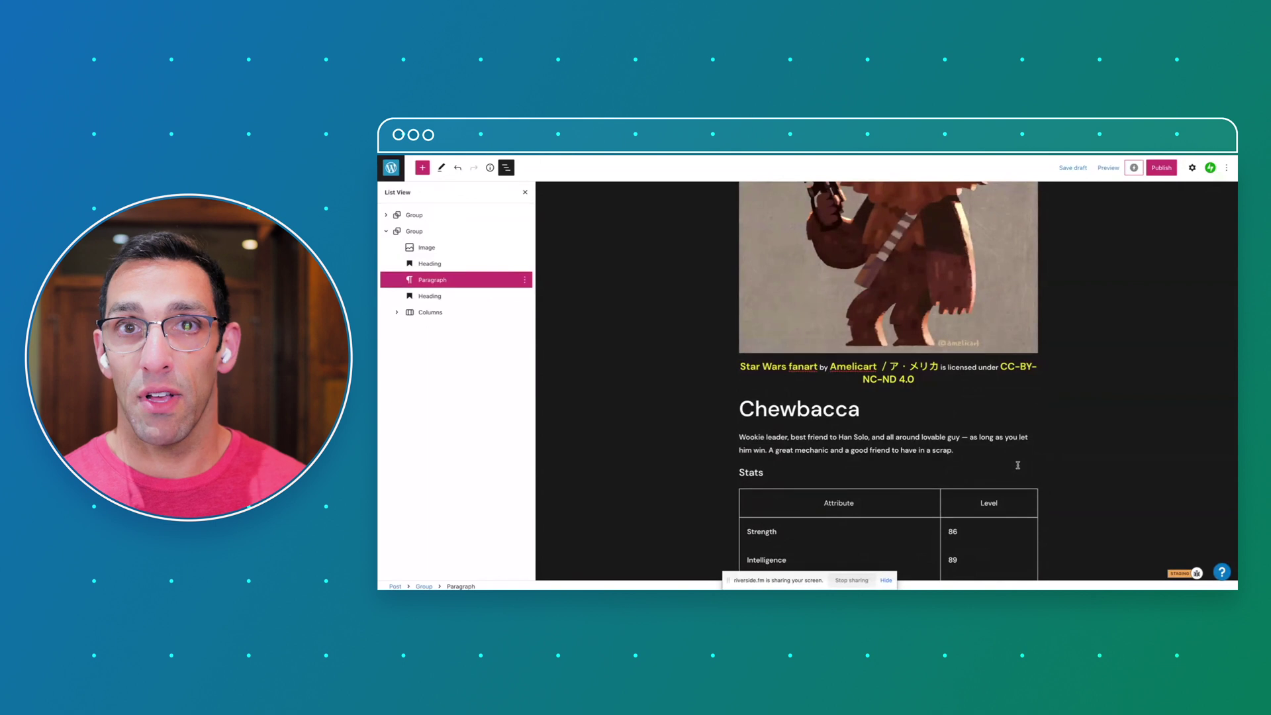
mouse_move(852, 424)
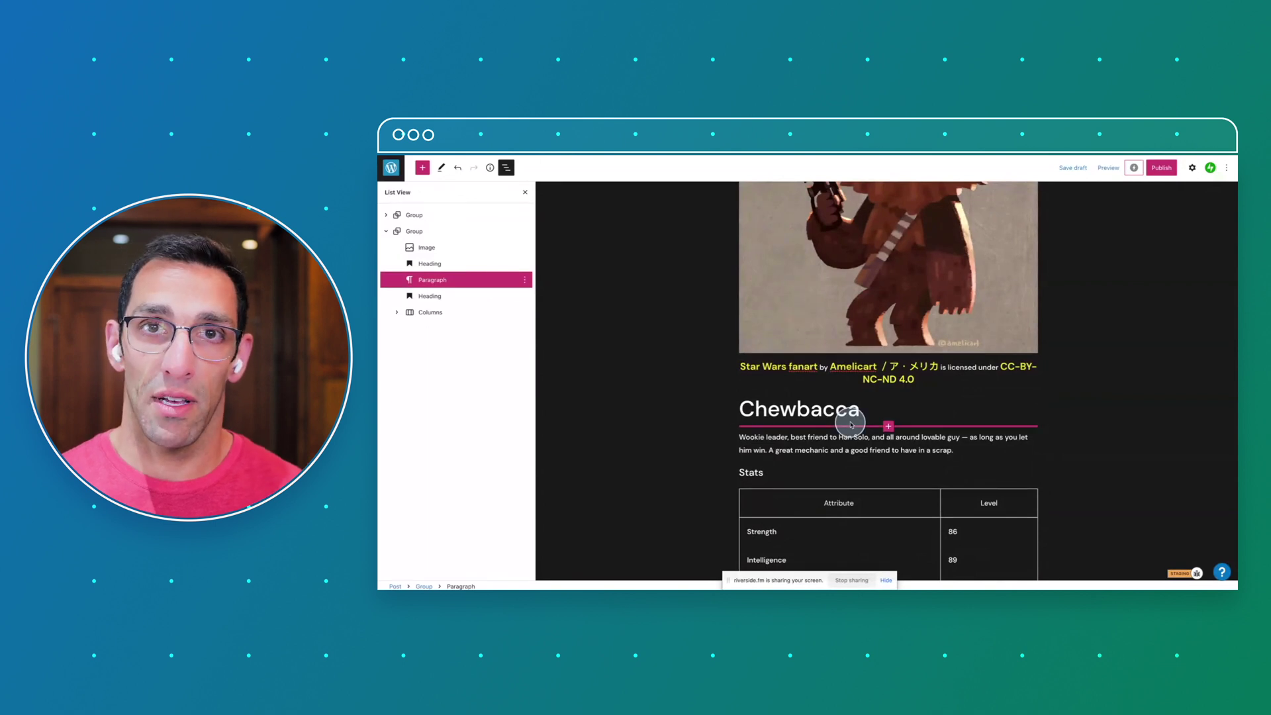
scroll(852, 424, up, 2)
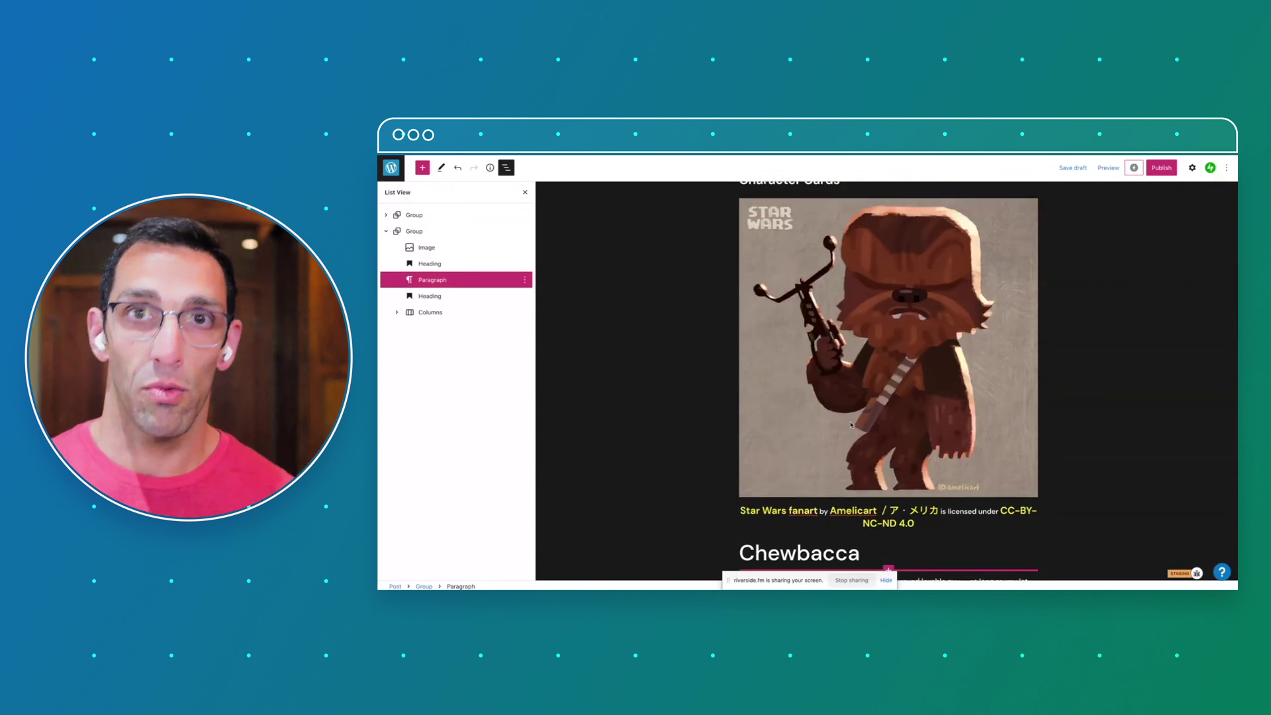
scroll(851, 425, up, 1)
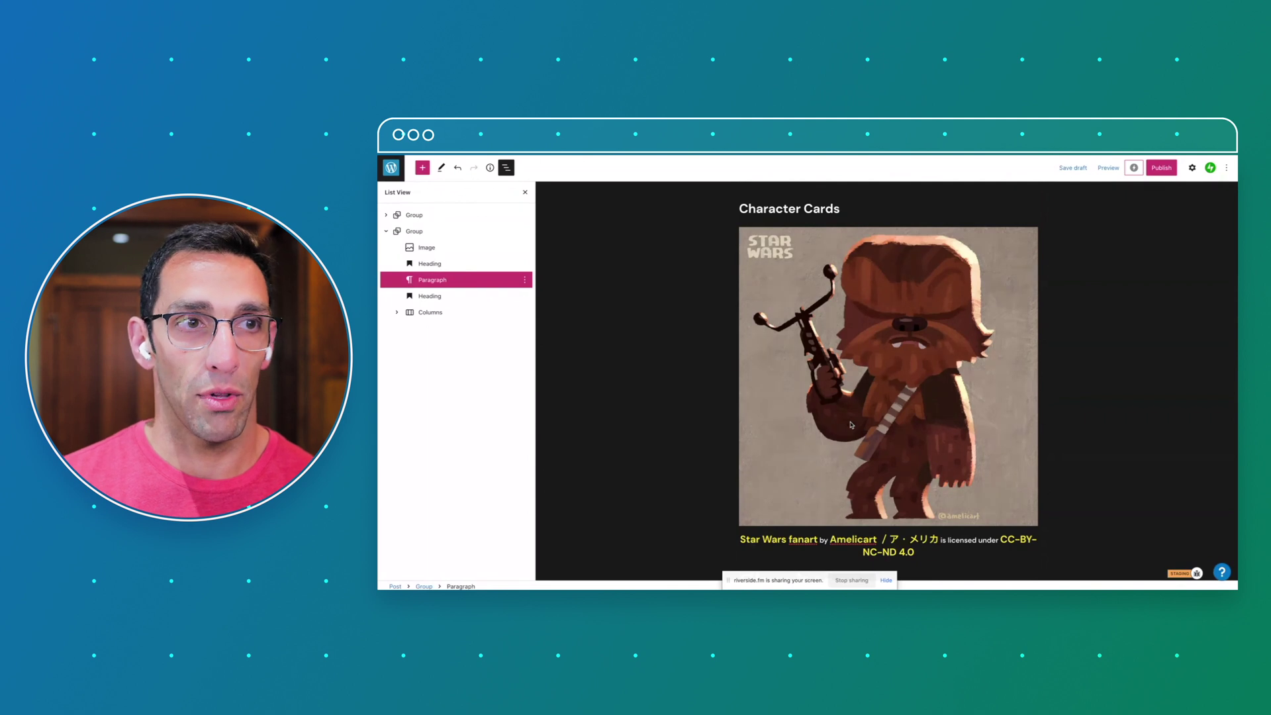